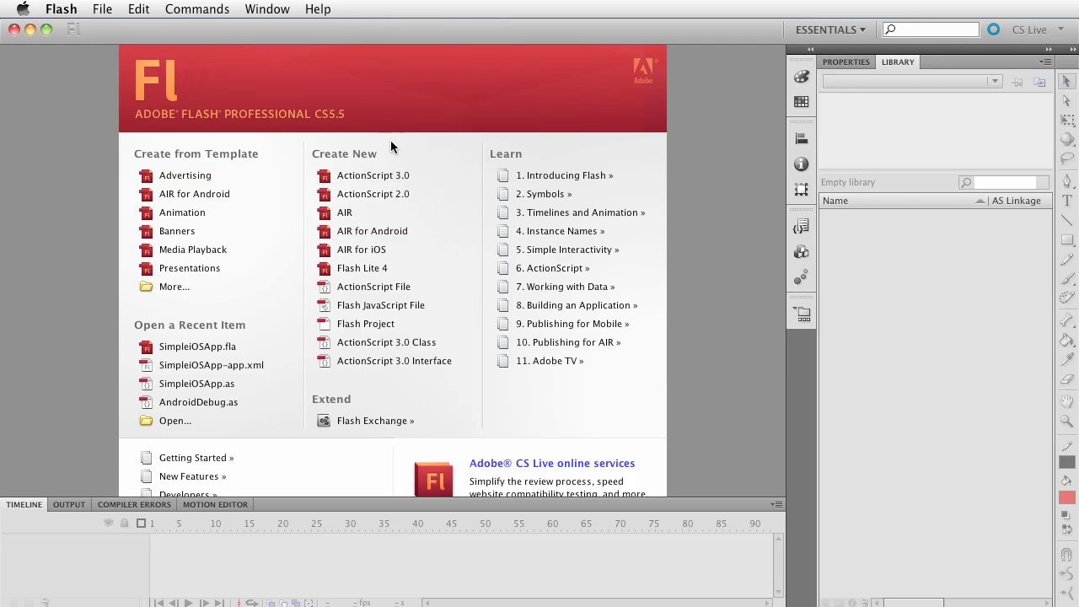
Create a new ActionScript 3.0 document from the Welcome screen.
click(358, 175)
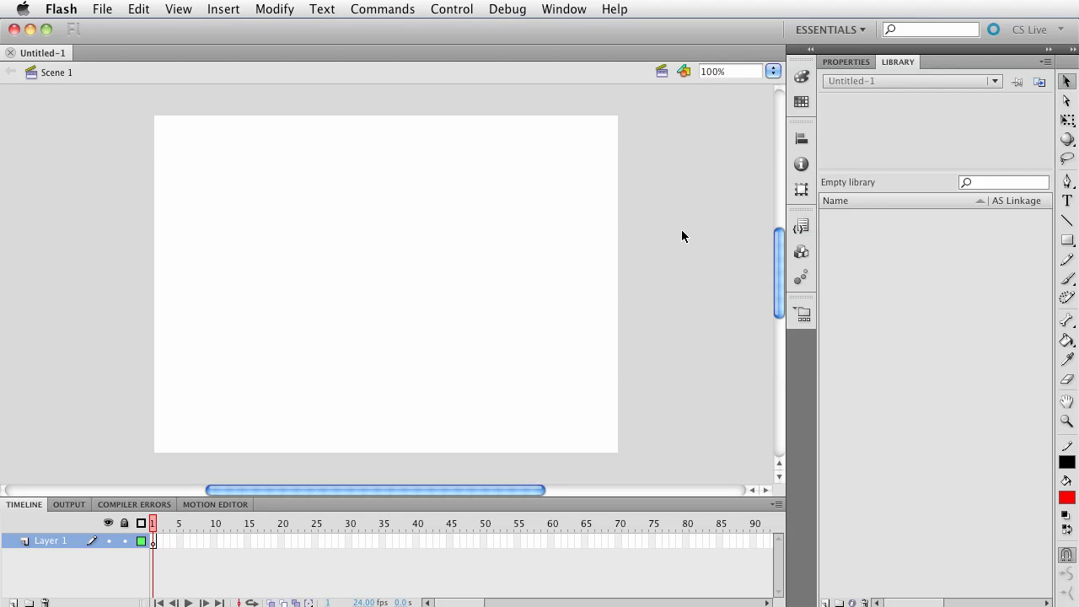
Open Code Snippets, expand the Animation folder and bring up Fade In a Movie Clip.
click(806, 223)
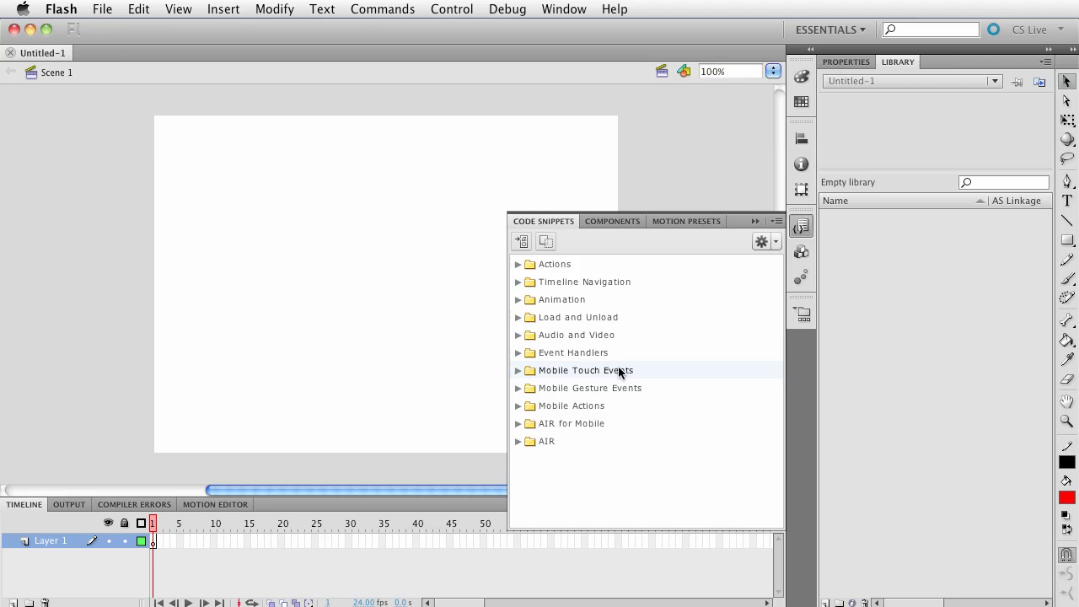
click(518, 300)
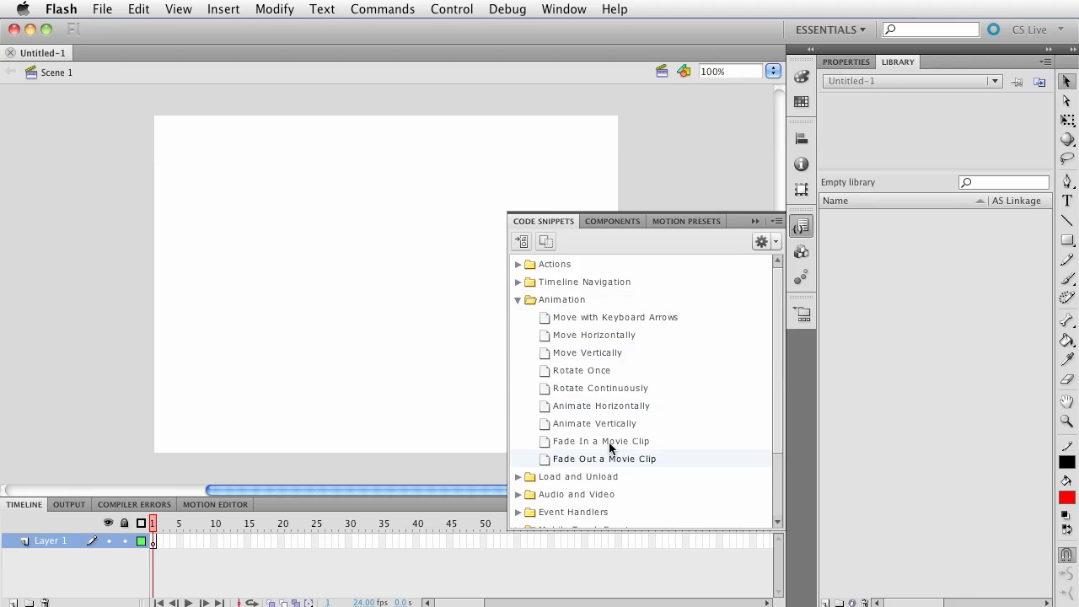
mouse_move(607, 445)
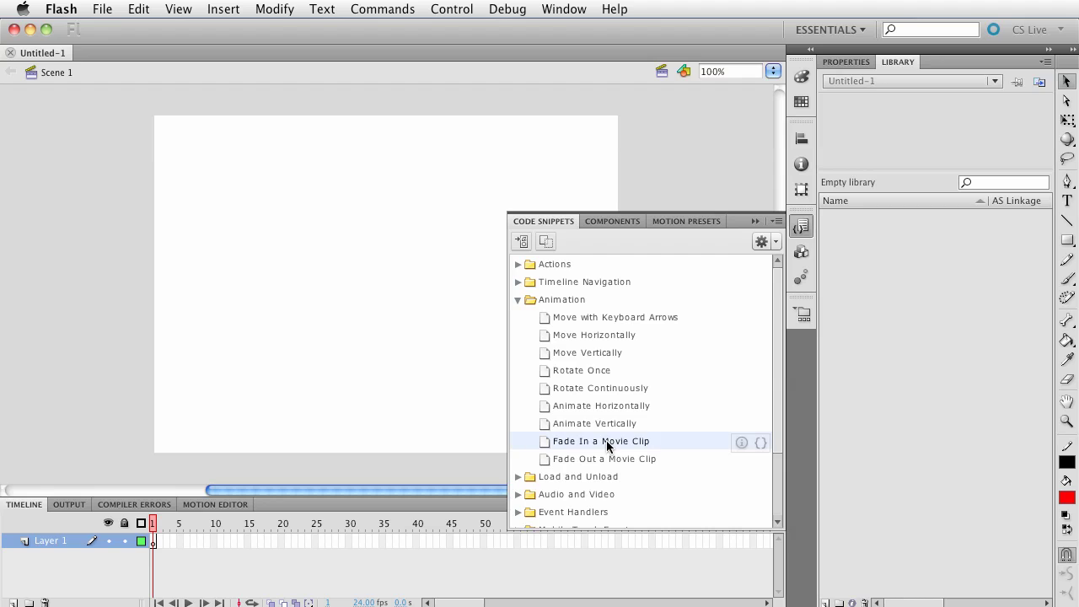
Read Fade In a Movie Clip's description and code, then attempt to insert it.
click(742, 443)
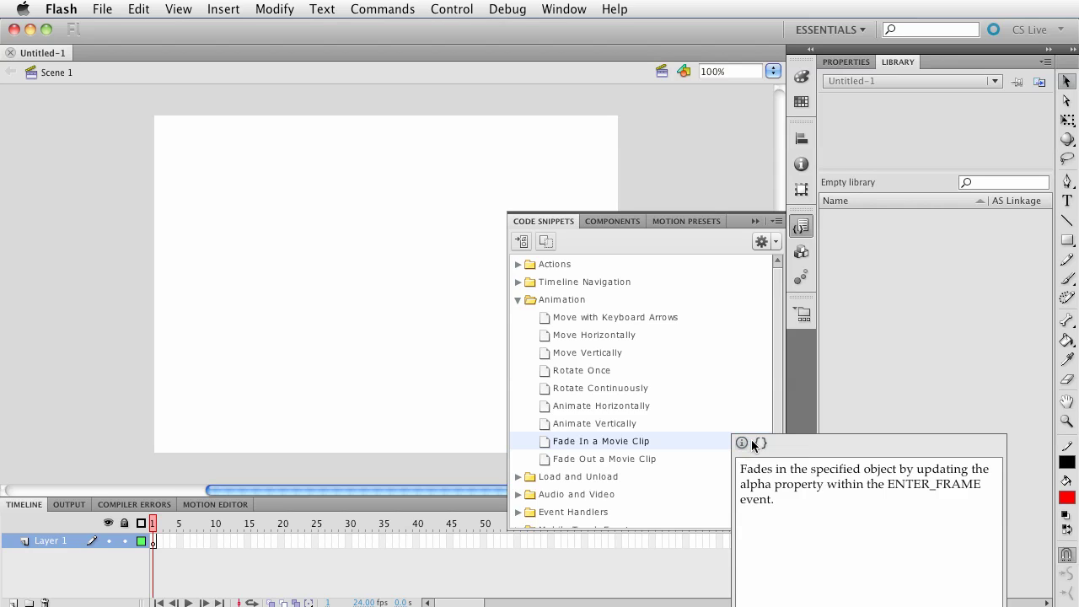
click(762, 443)
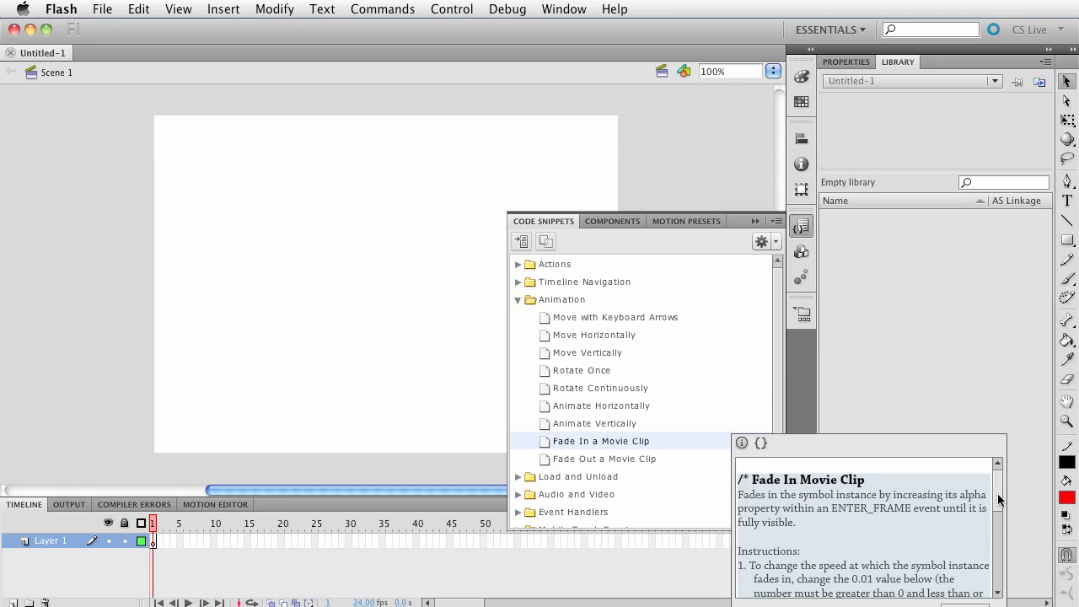
drag(999, 494, 994, 567)
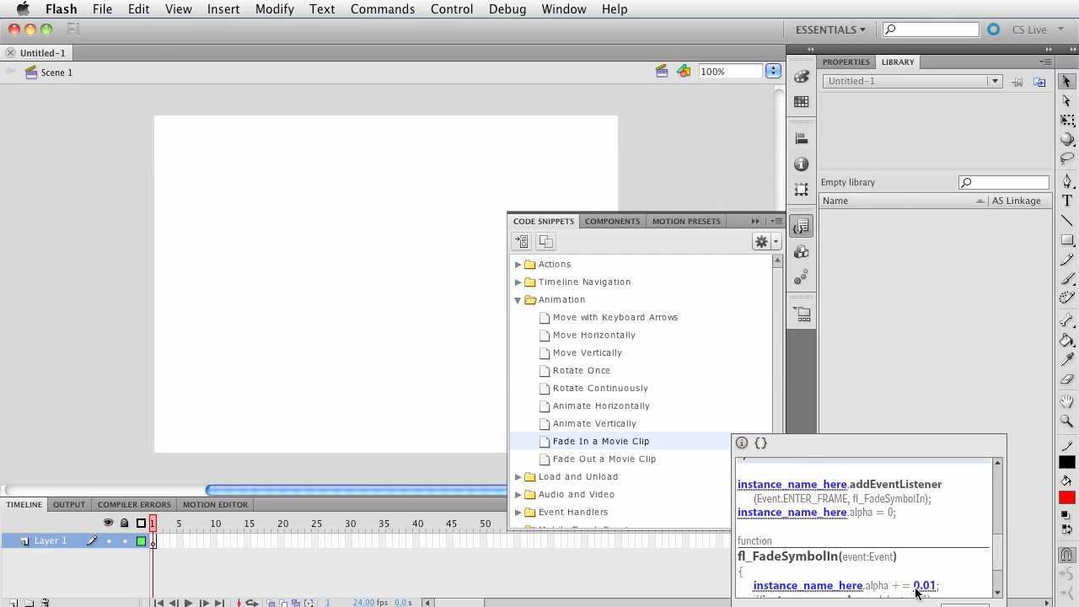
drag(928, 436, 887, 365)
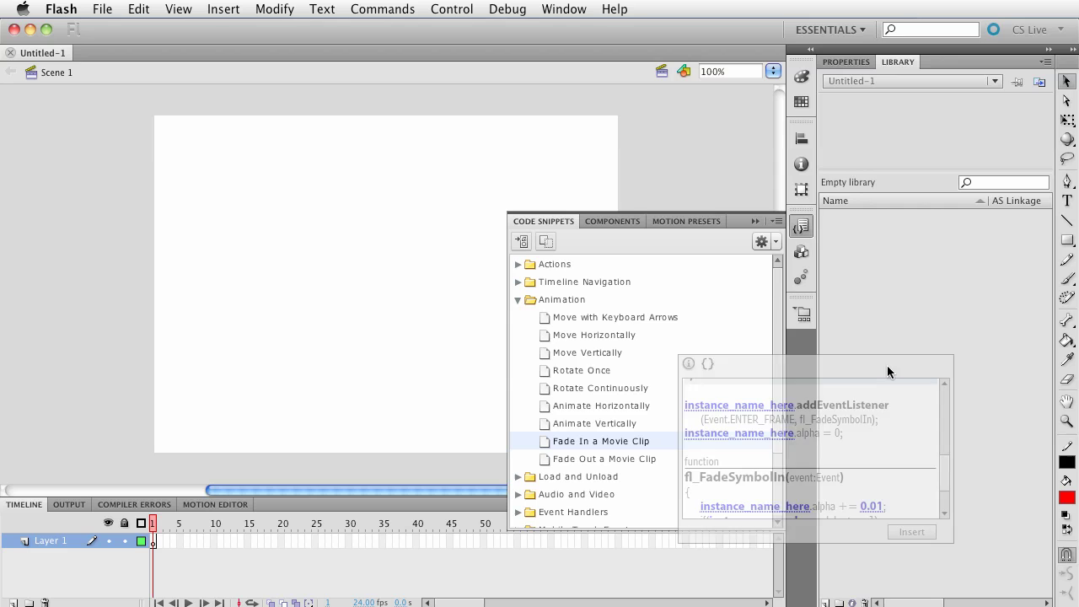
click(910, 532)
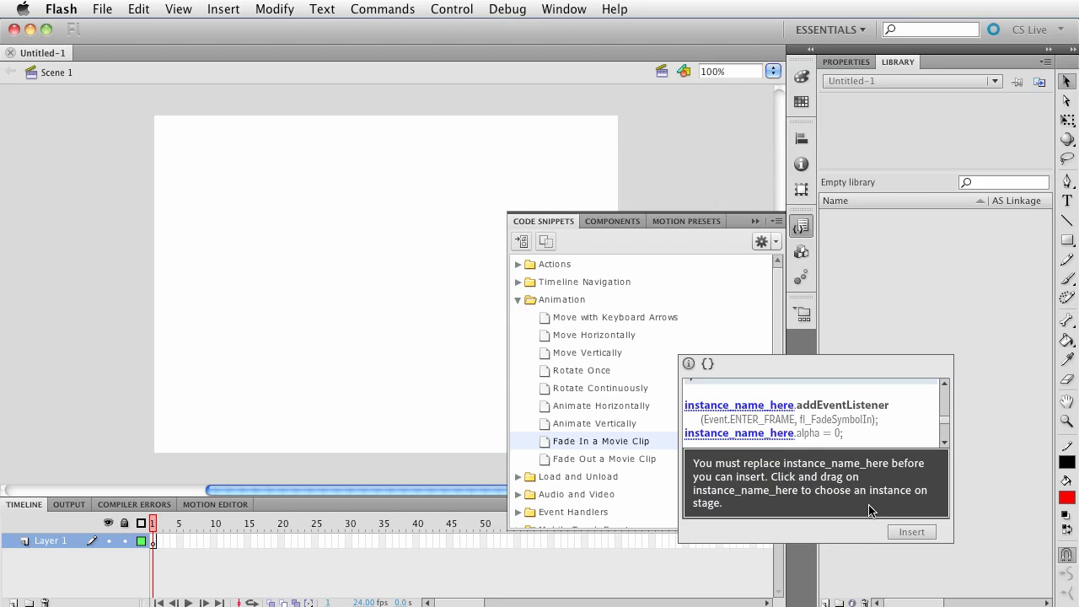
Dismiss the snippets and draw a red rectangle left of stage centre.
click(426, 291)
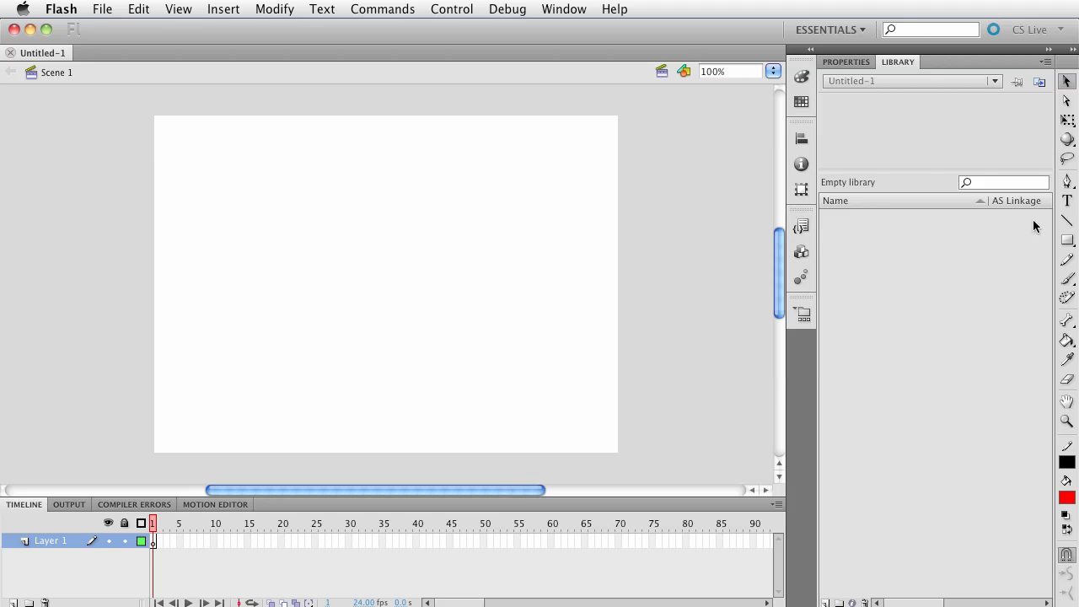
click(1067, 241)
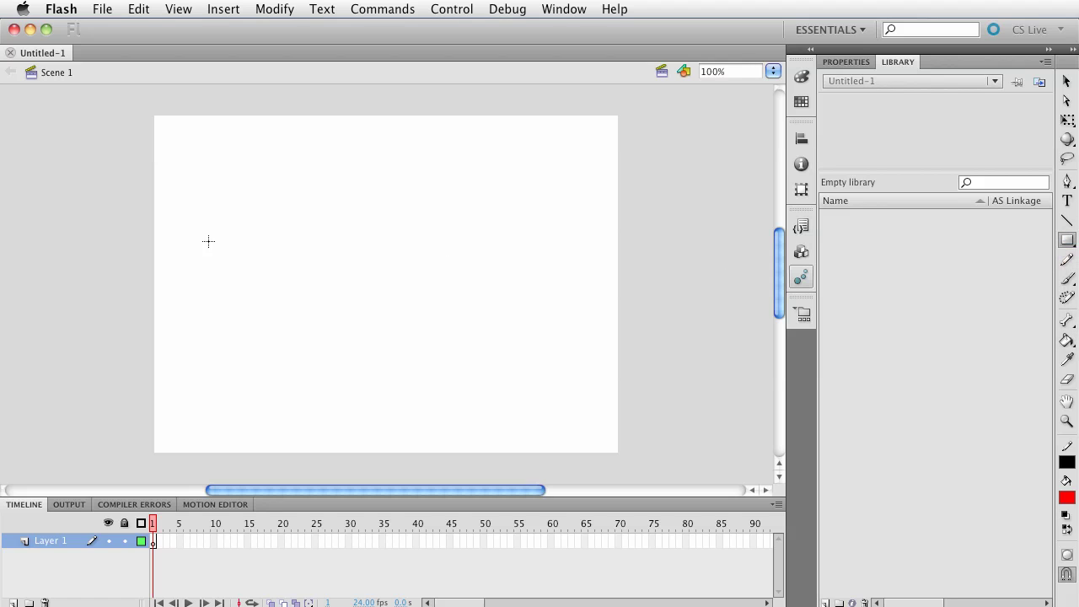
drag(265, 191, 403, 366)
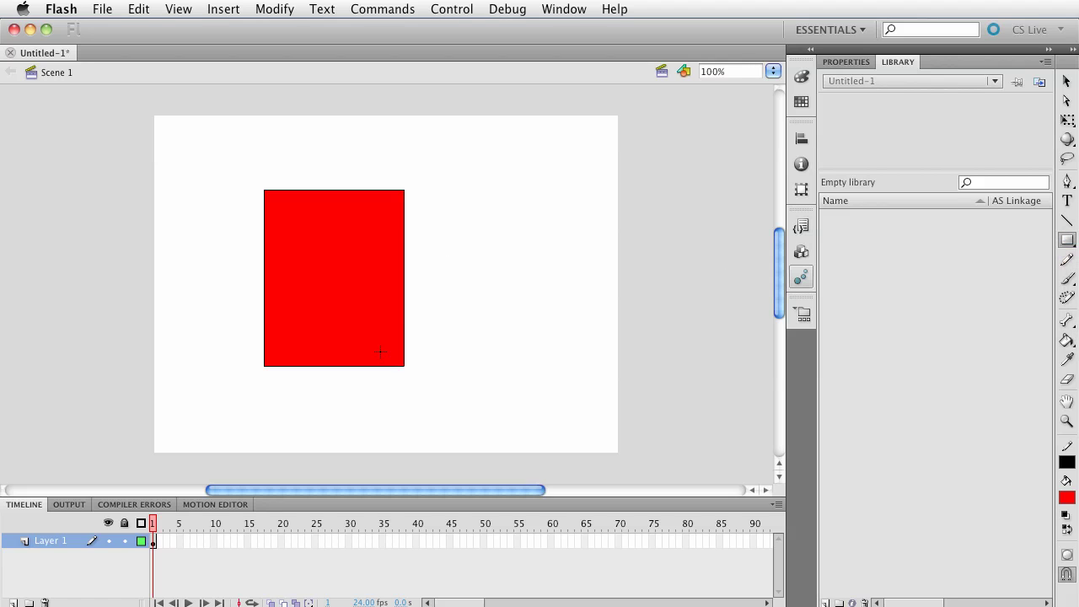
Convert the whole rectangle, fill and outline, into a Movie Clip symbol named 'square'.
key(v)
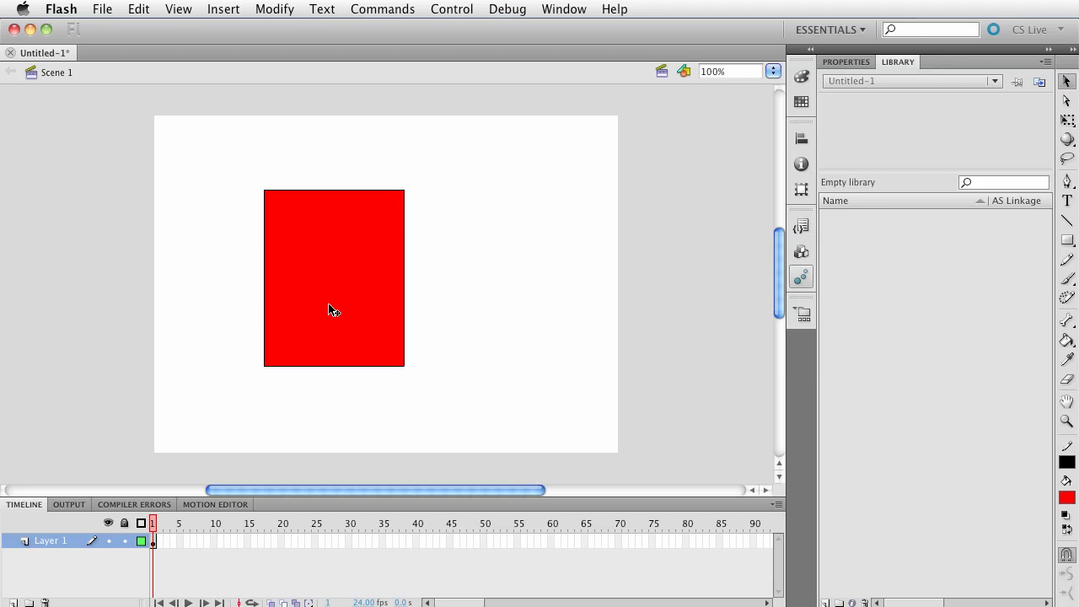
double_click(330, 305)
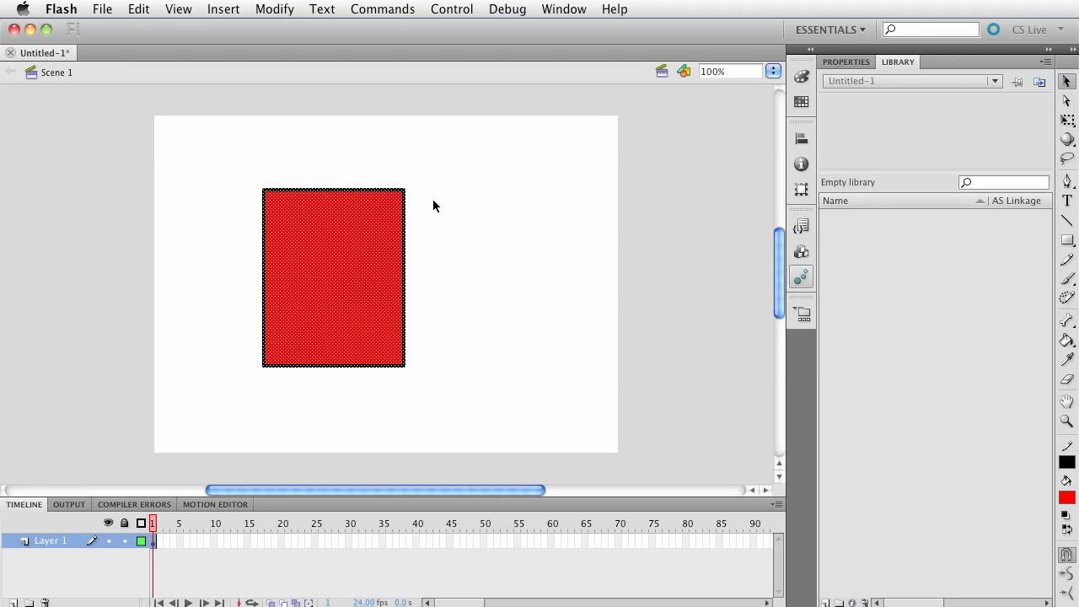
key(F8)
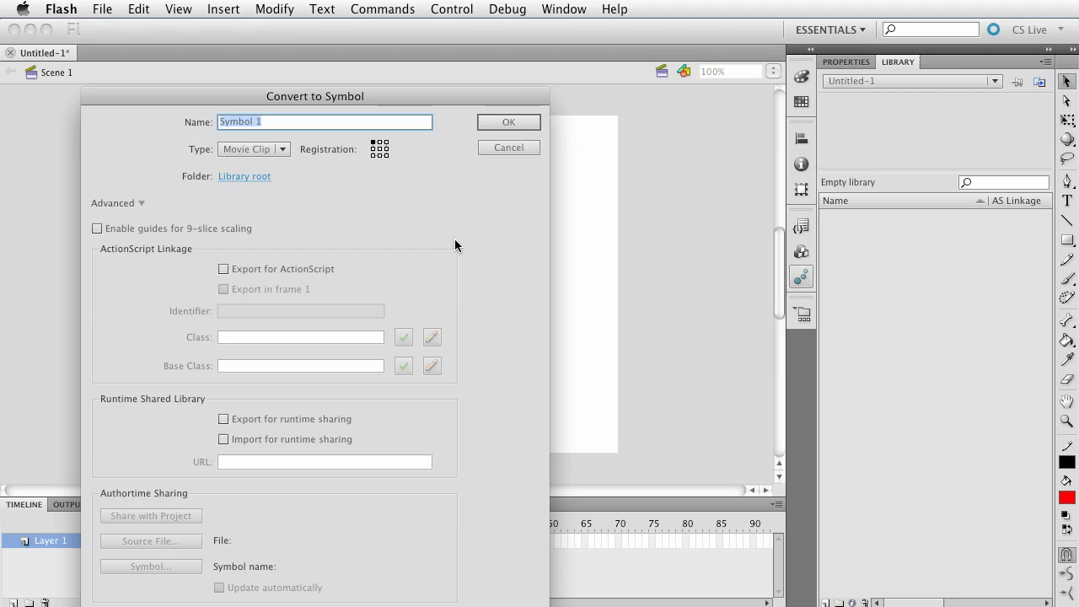
click(141, 203)
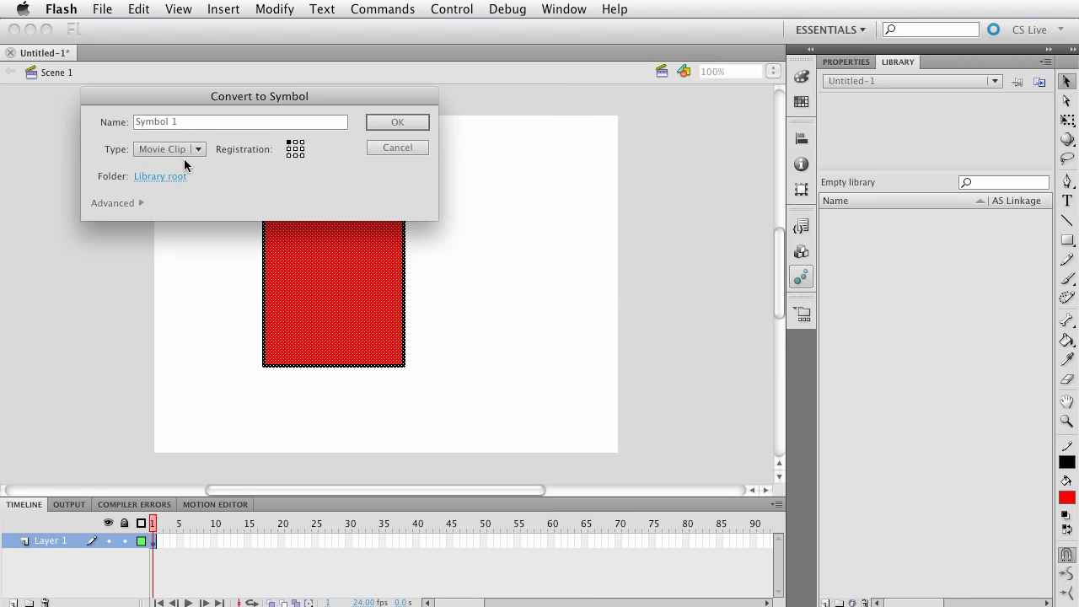
key(Tab)
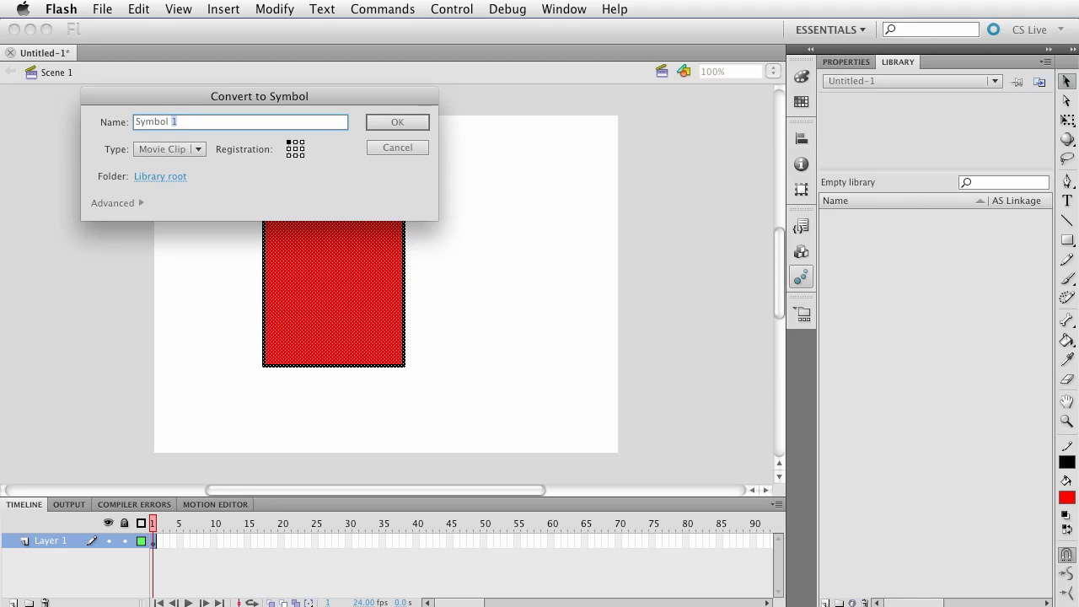
text(square)
key(Return)
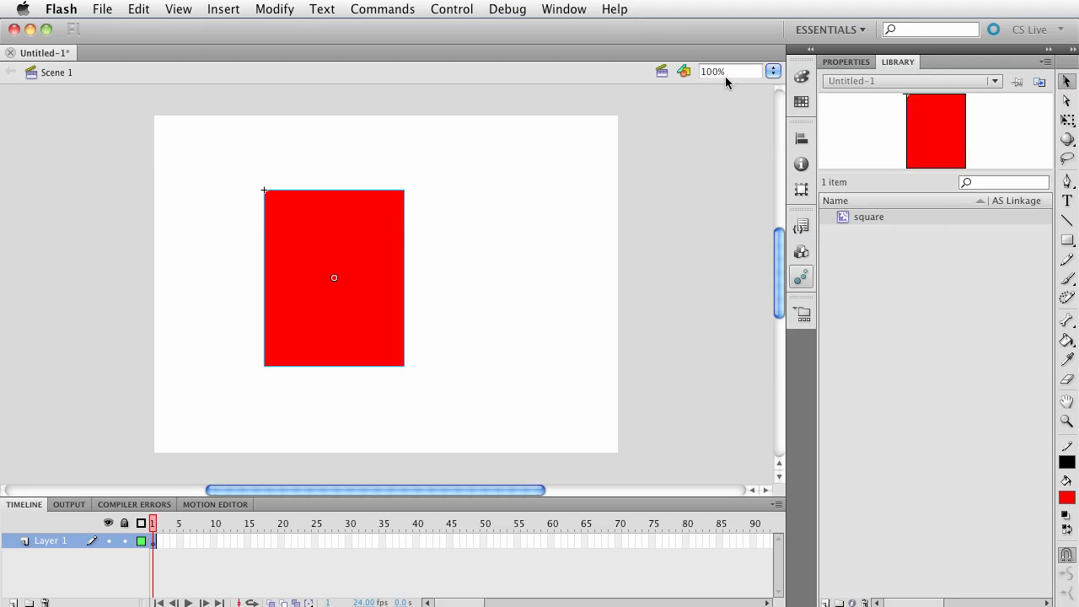
click(848, 62)
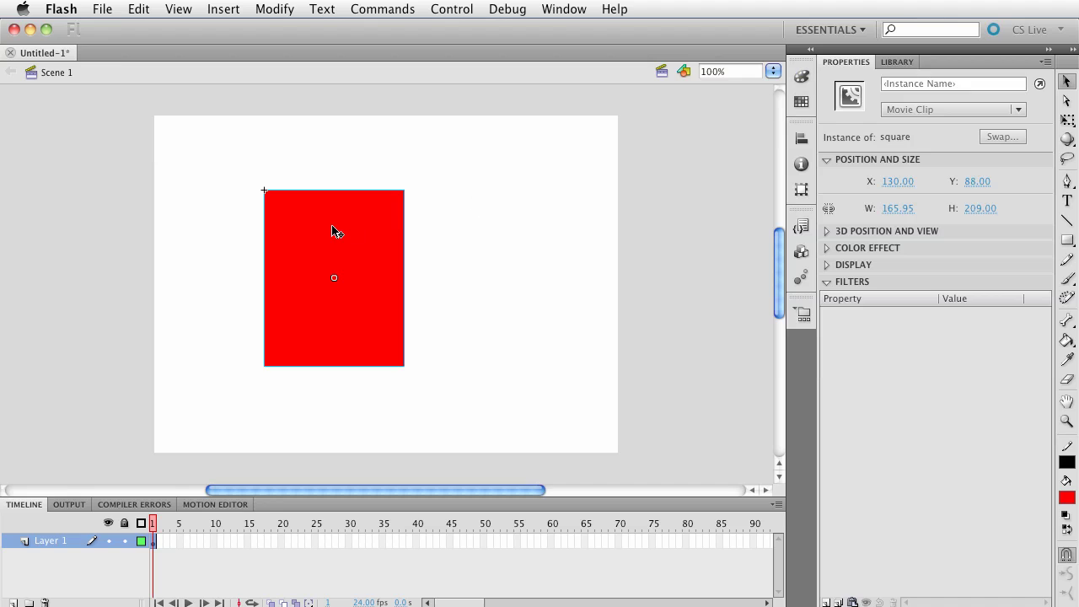
click(954, 85)
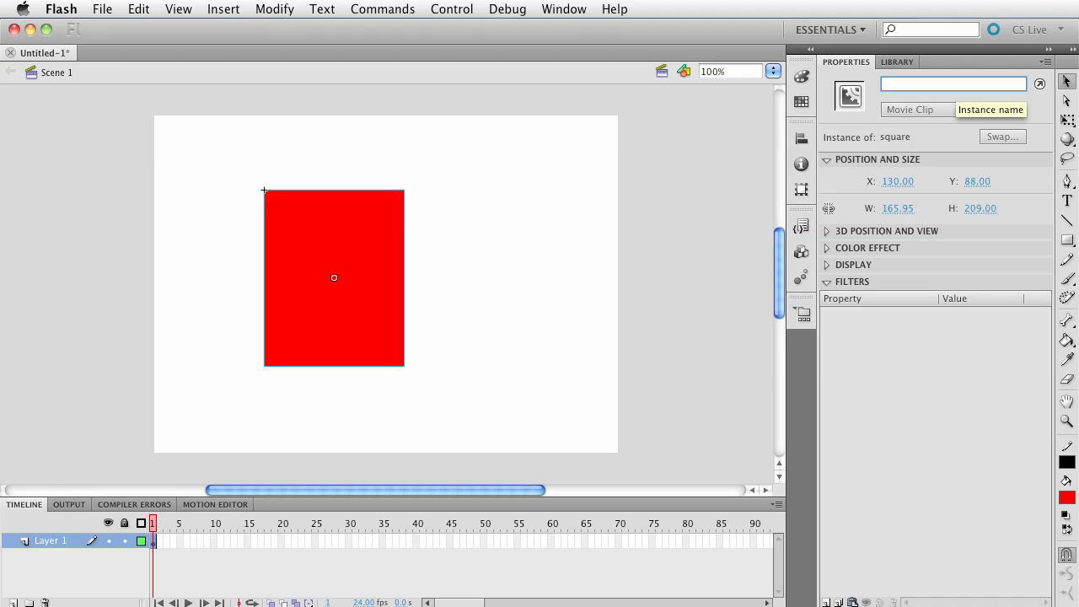
text(square)
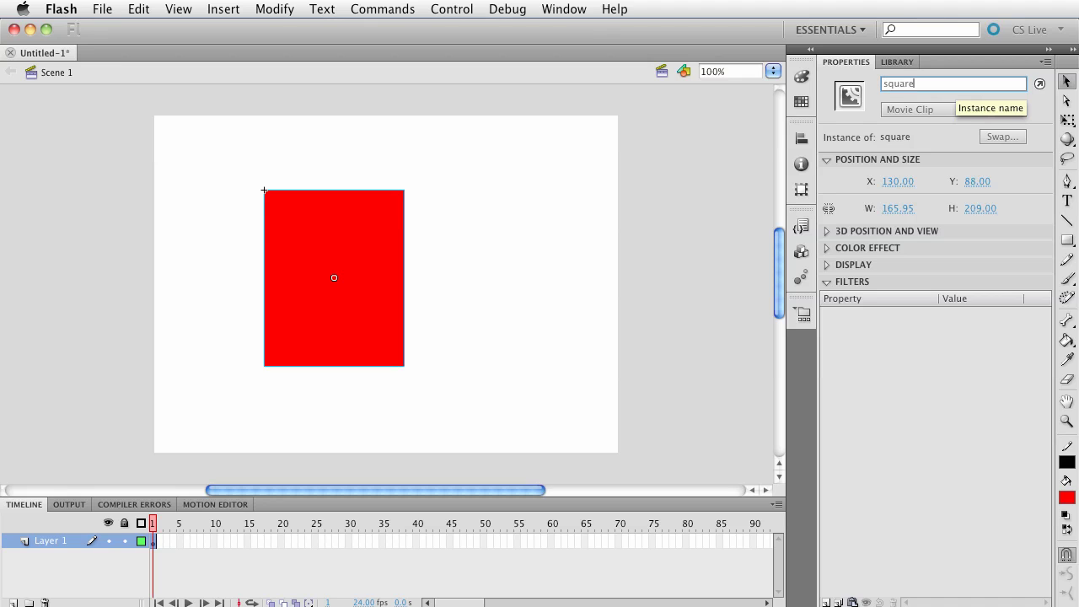
key(Return)
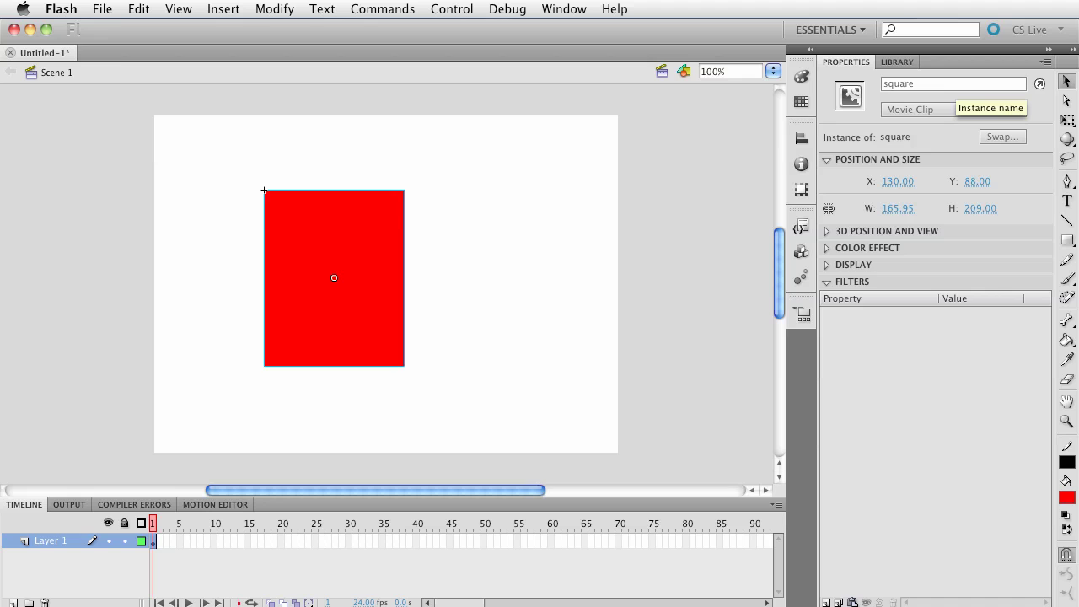
click(573, 245)
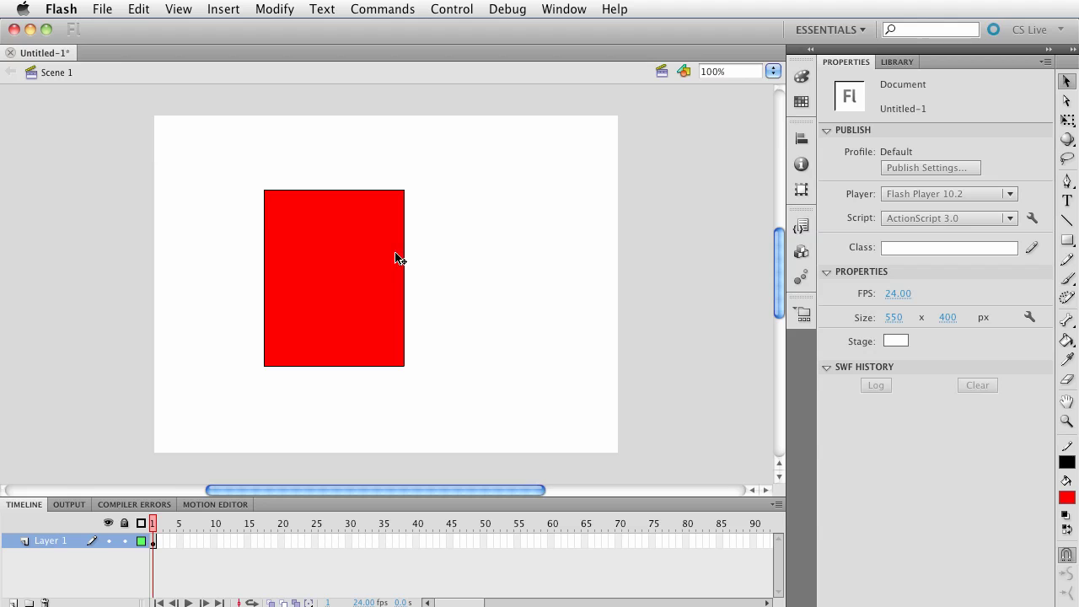
Reopen Code Snippets via the Window menu and show the Fade In a Movie Clip code.
click(811, 222)
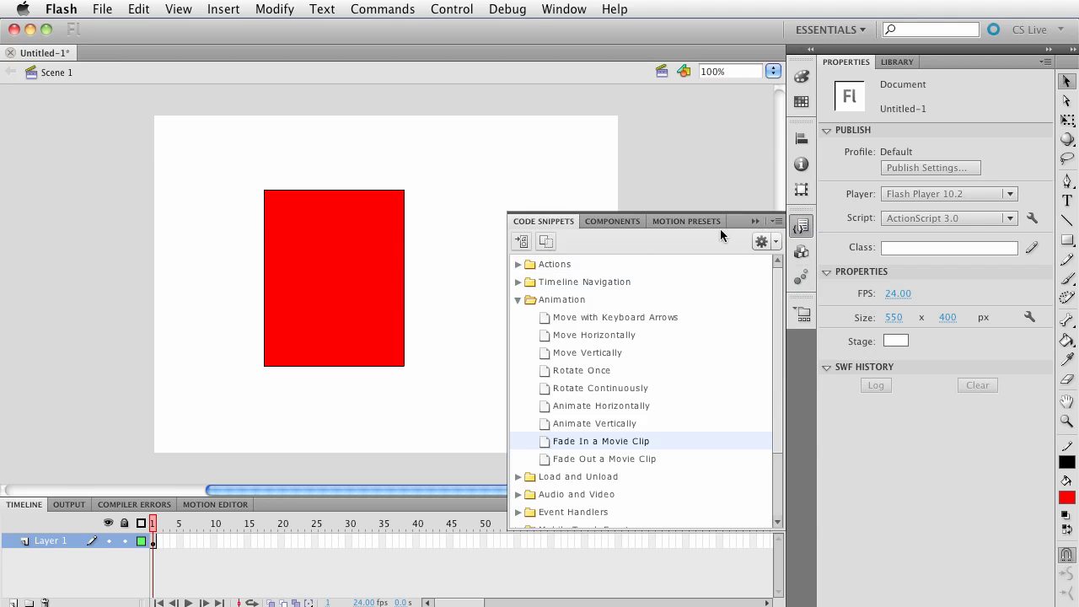
click(552, 10)
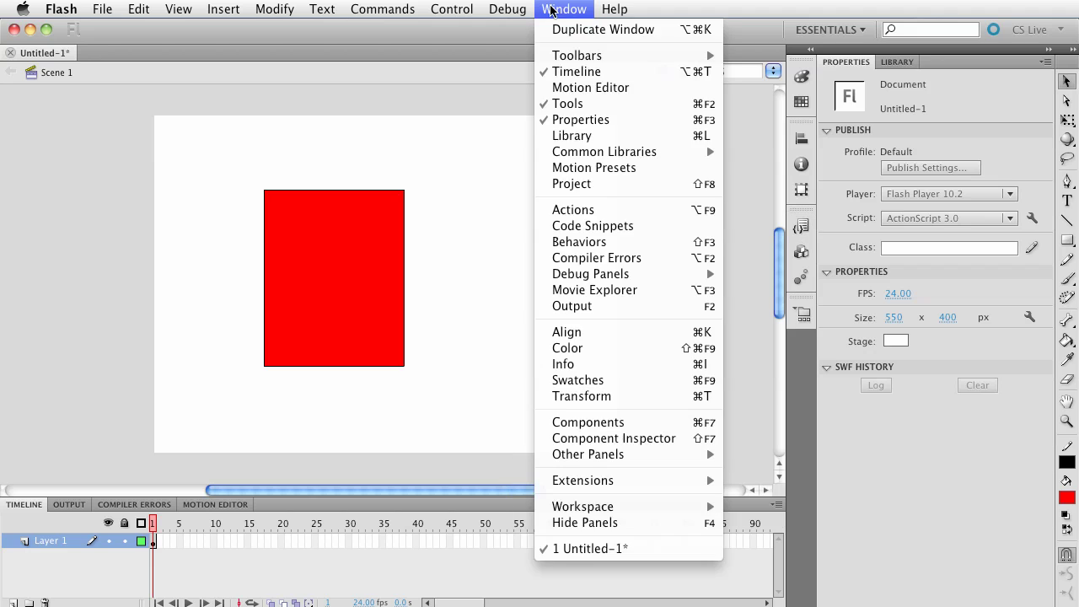
click(608, 228)
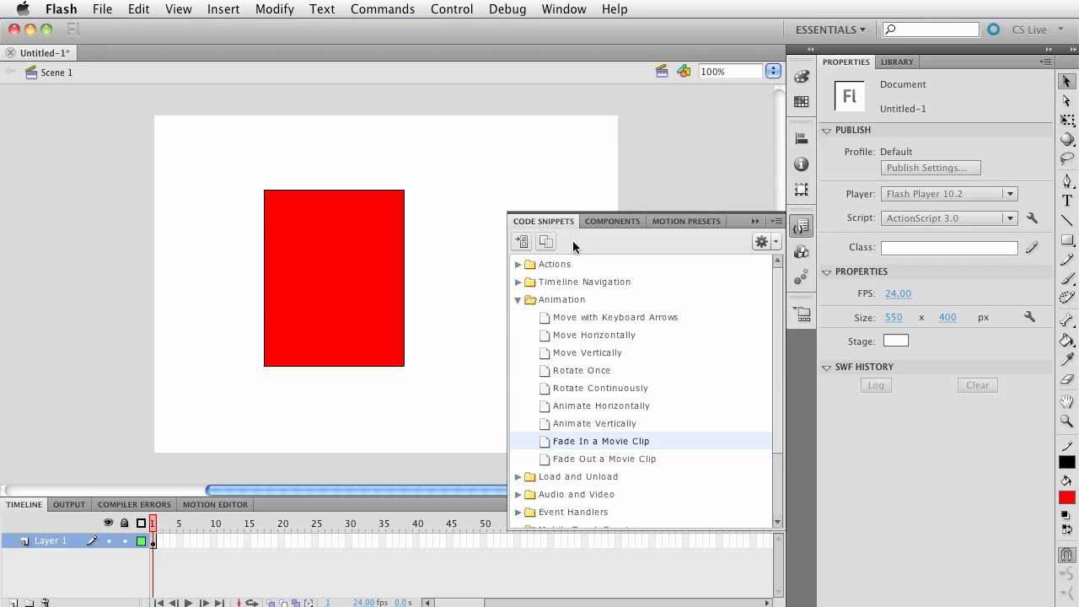
mouse_move(573, 442)
click(760, 443)
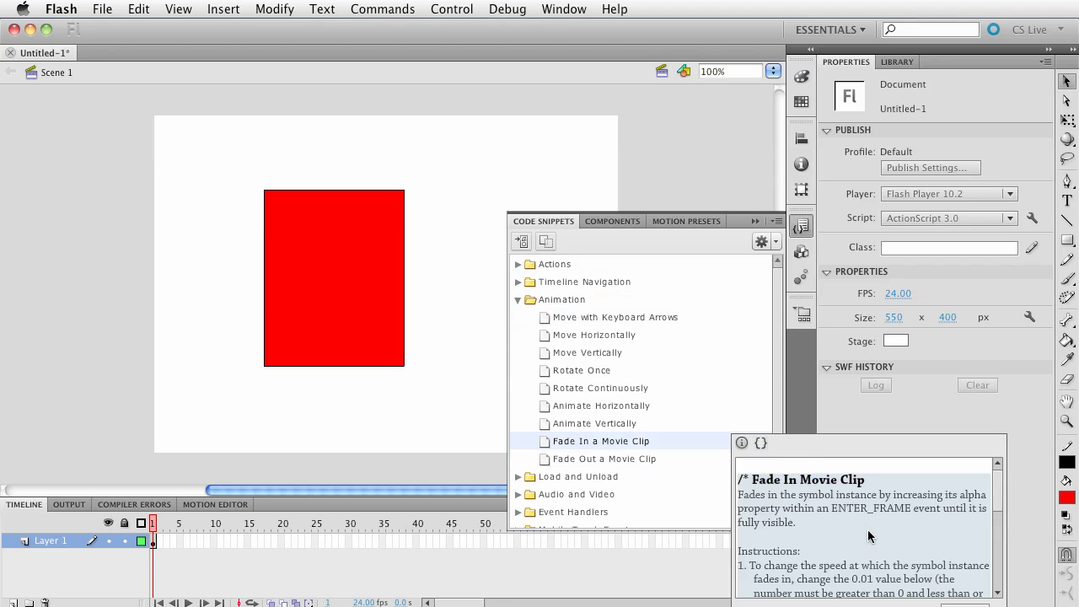
drag(997, 493, 1000, 555)
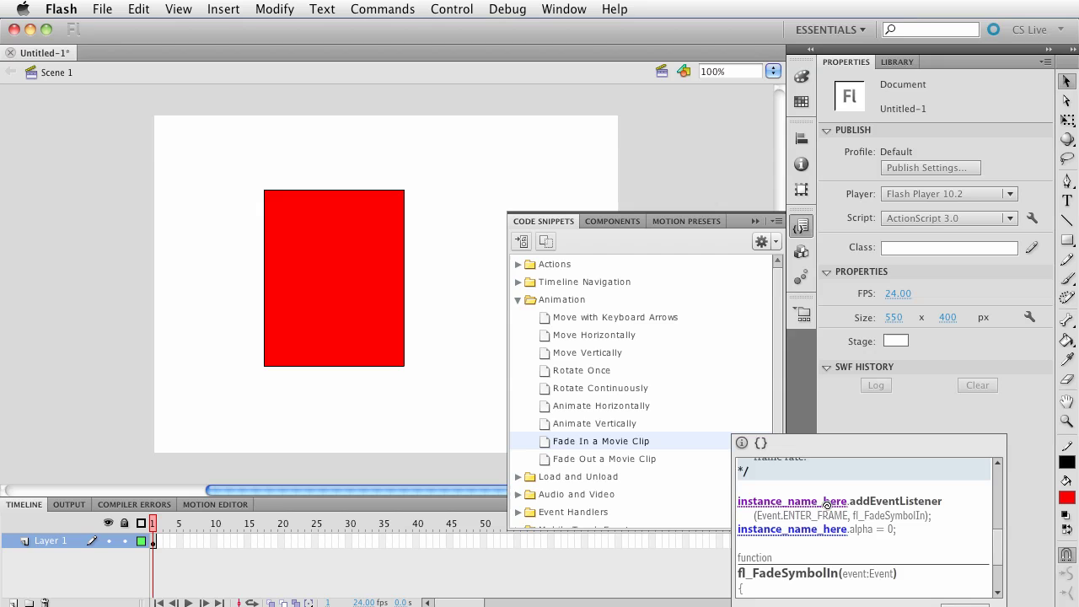
Retarget instance_name_here in the snippet to the square instance.
drag(825, 504, 347, 303)
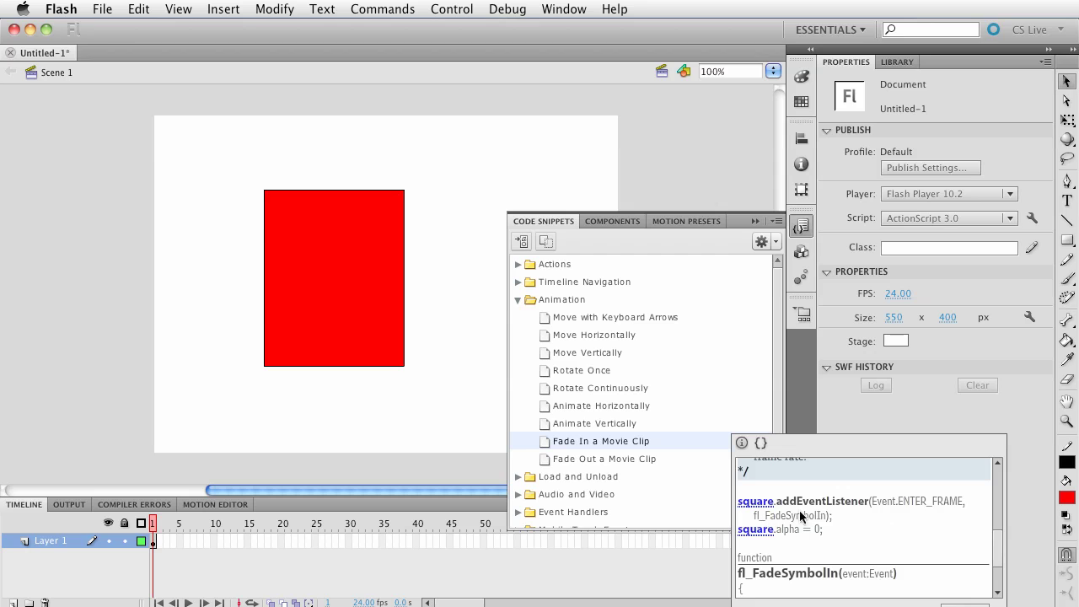
drag(995, 555, 1005, 579)
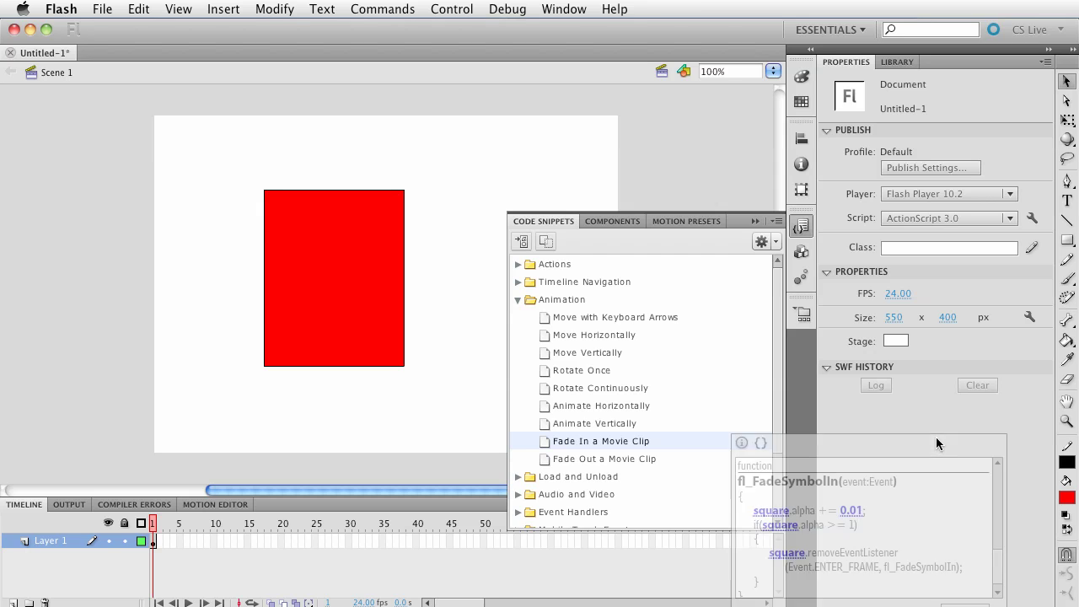
drag(935, 437, 846, 374)
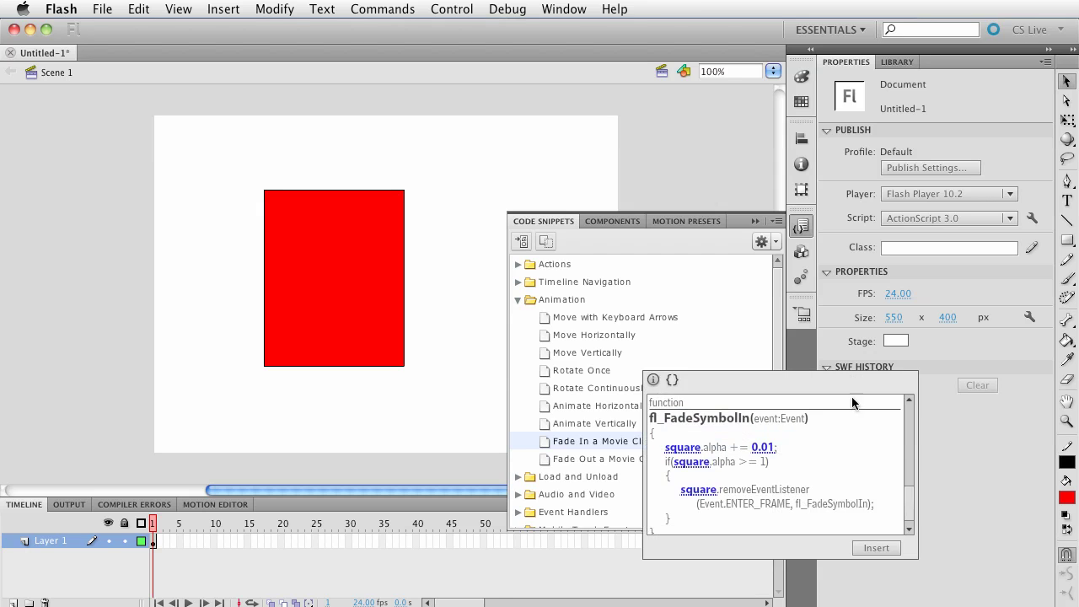
Insert the fade-in code onto a new Actions layer and collapse Code Snippets.
click(875, 549)
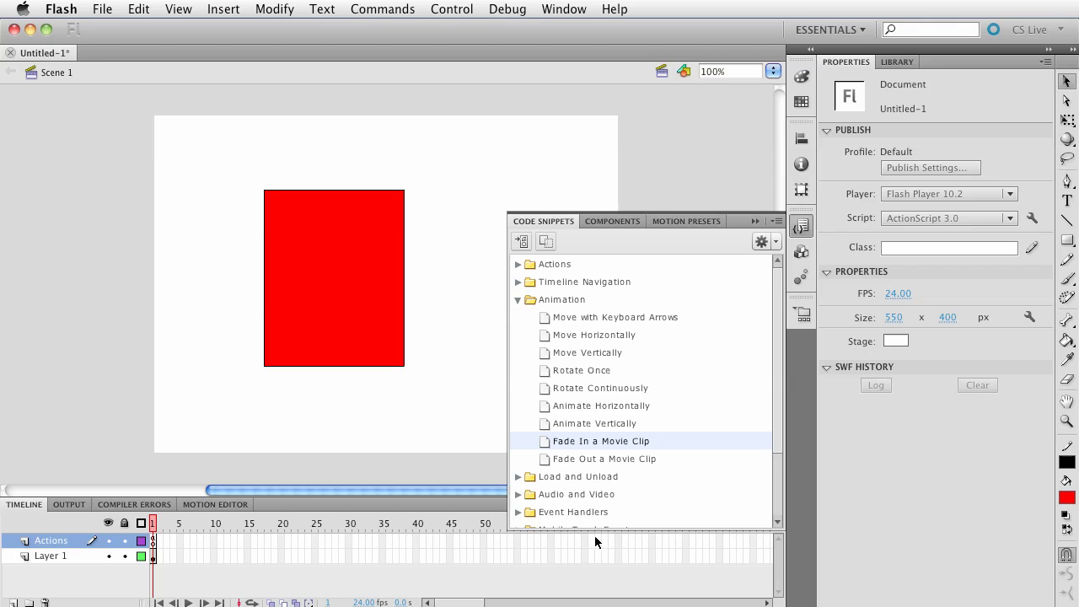
click(154, 548)
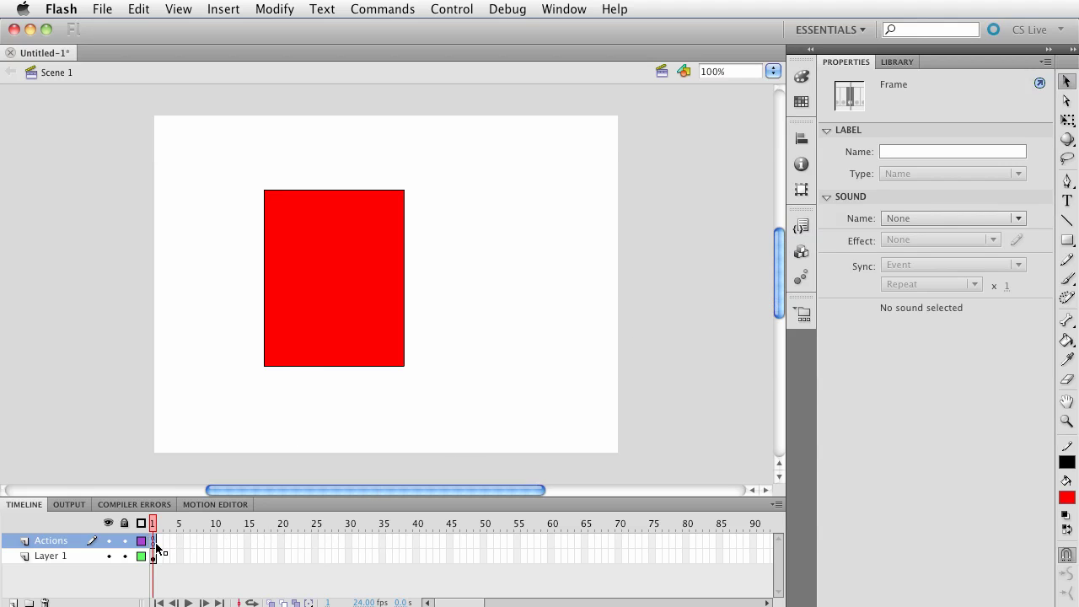
click(559, 9)
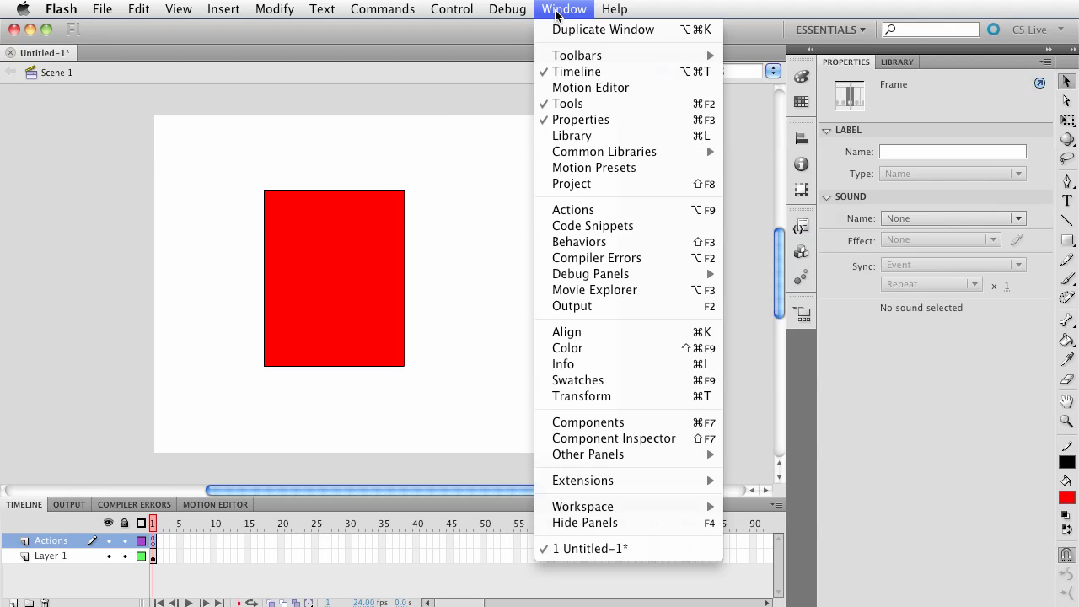
Show frame 1's fade-in script in the Actions panel, moved up for viewing.
click(610, 212)
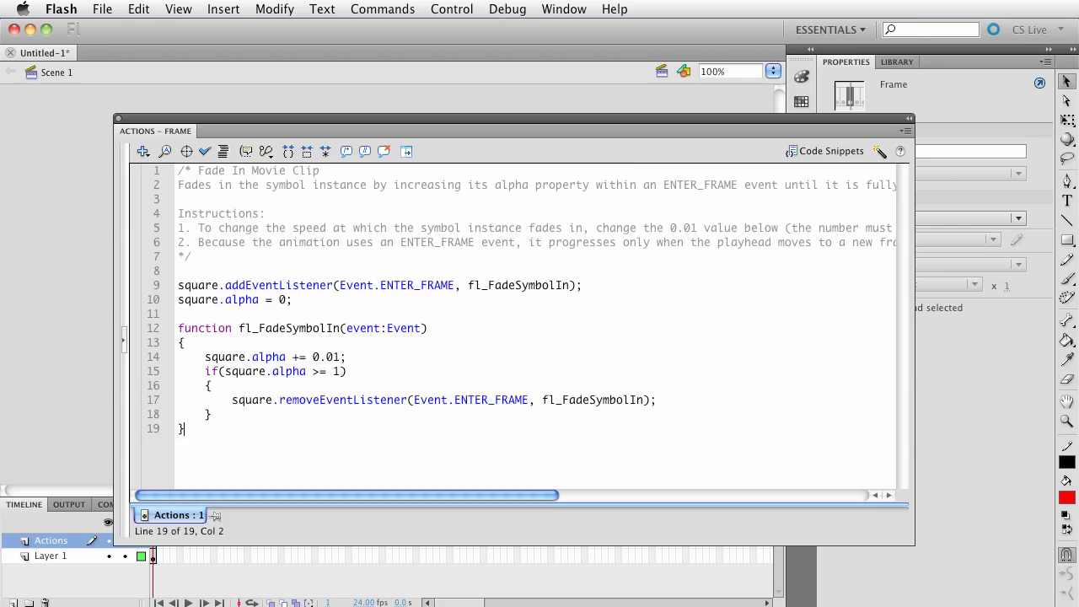
drag(642, 117, 625, 91)
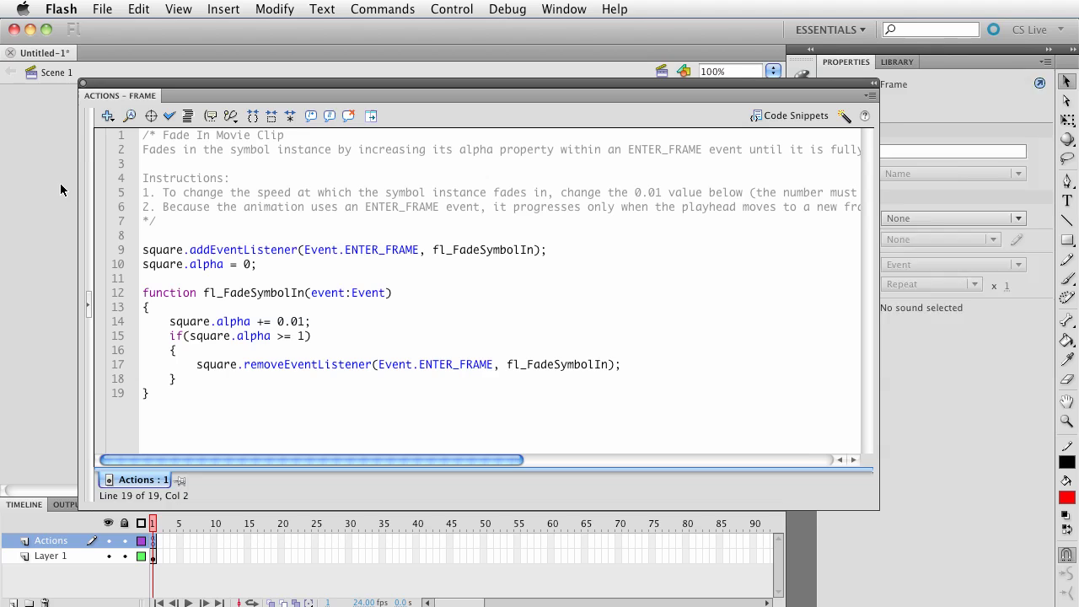
Close the Actions panel and save the document as CodeSnippets.fla.
click(81, 82)
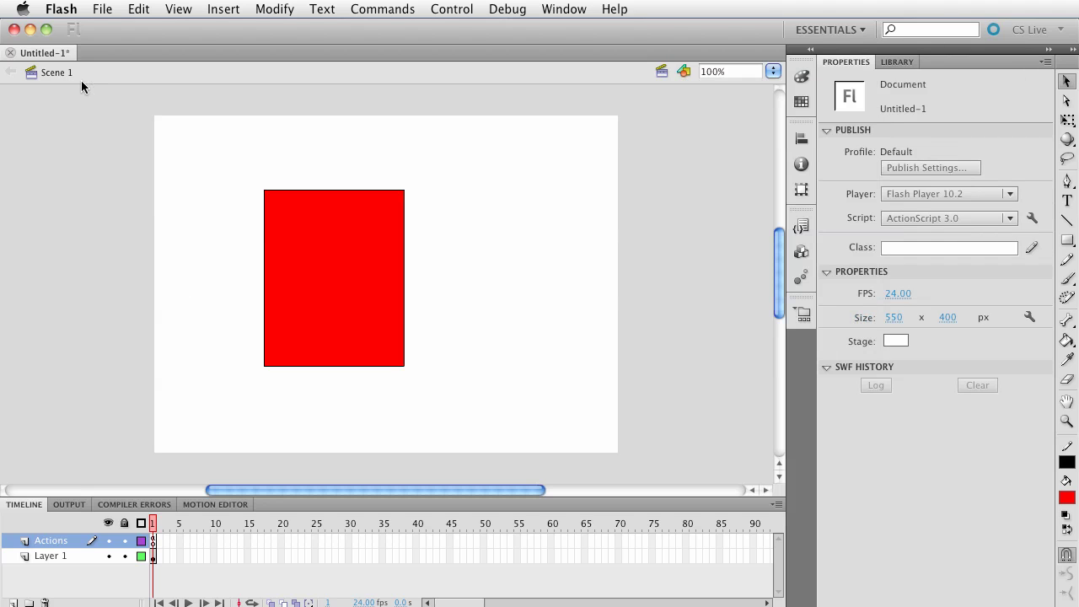
click(102, 8)
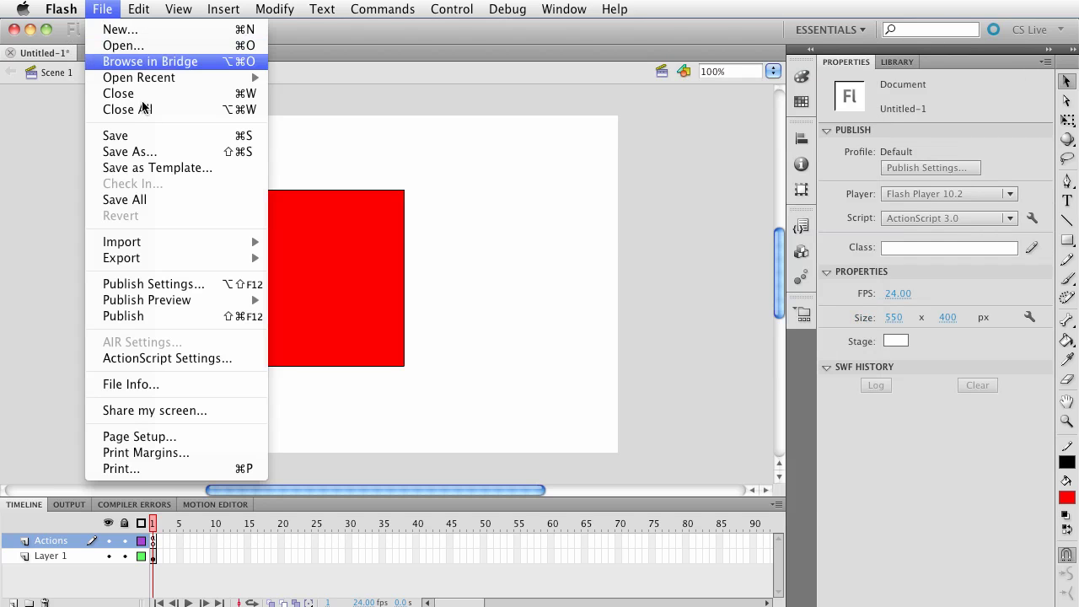
click(166, 136)
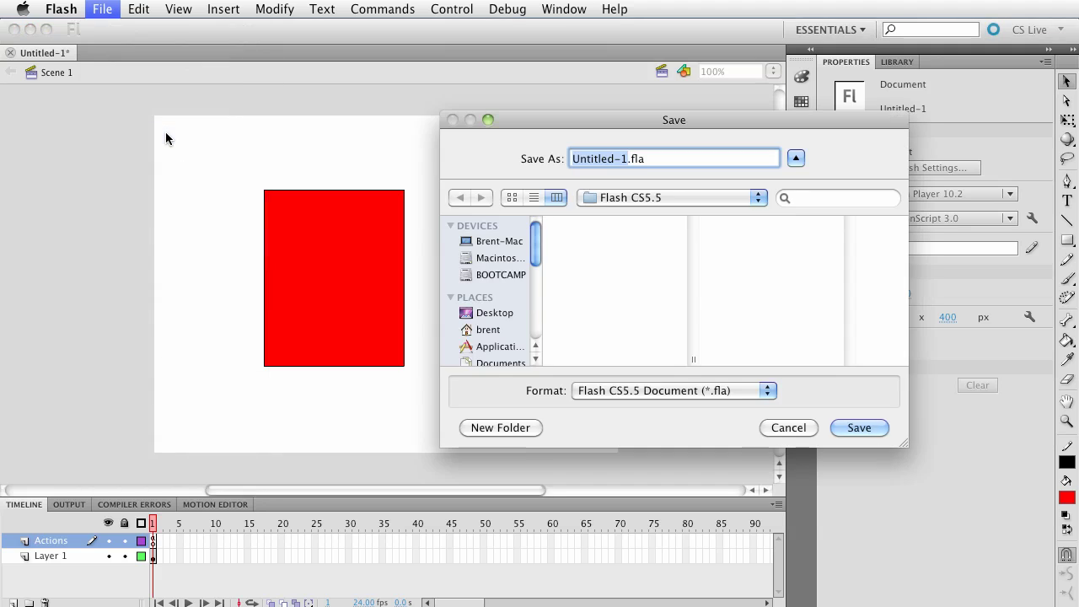
text(Co)
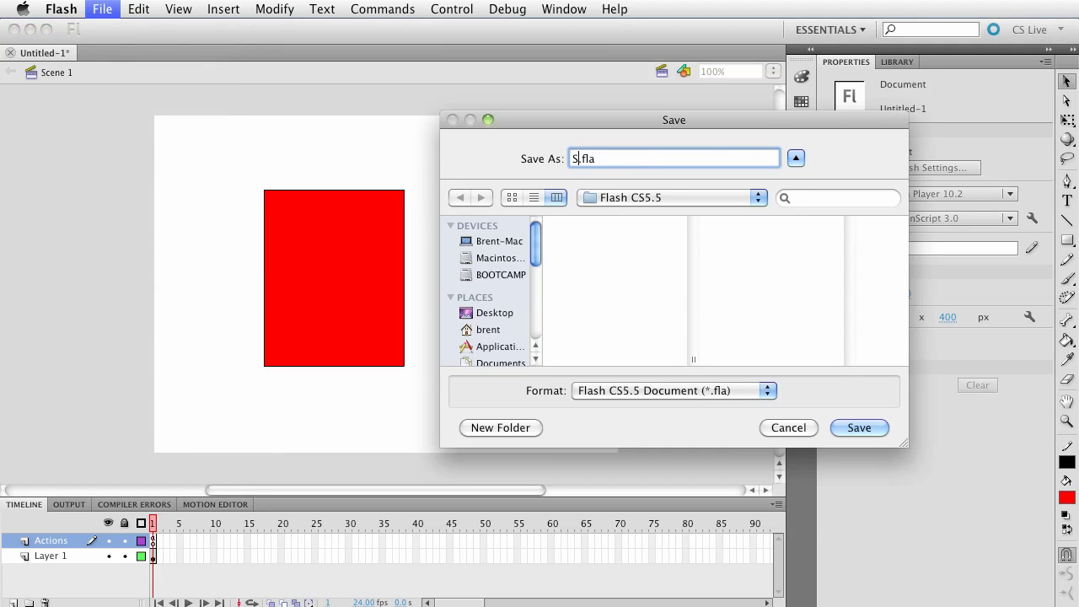
text(deSnippets)
key(Return)
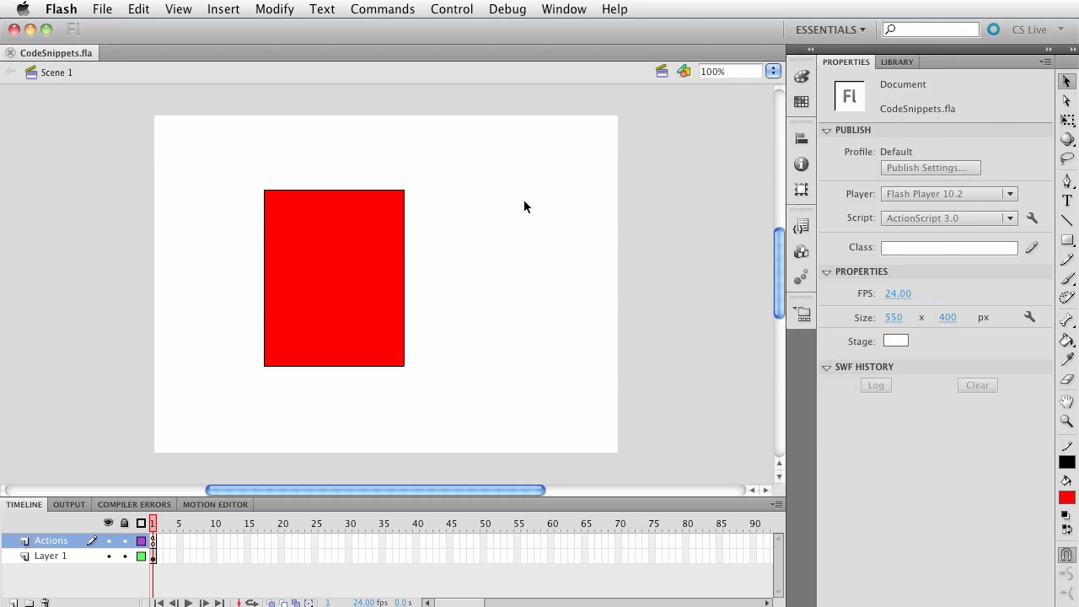
Test CodeSnippets.swf, watch the square fade in to solid red, then close the preview.
click(445, 9)
mouse_move(588, 133)
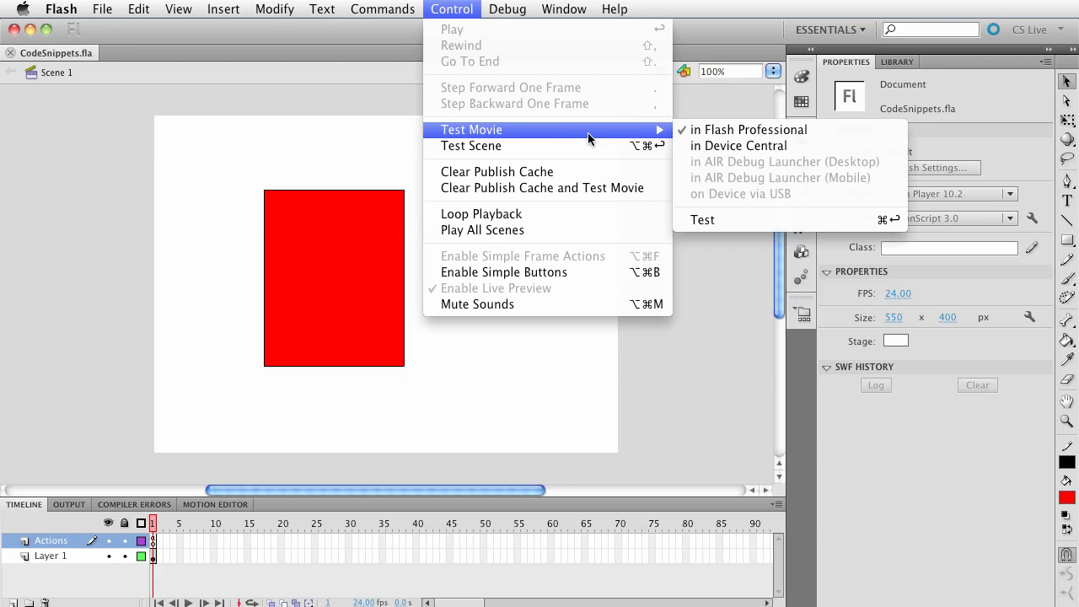
click(763, 220)
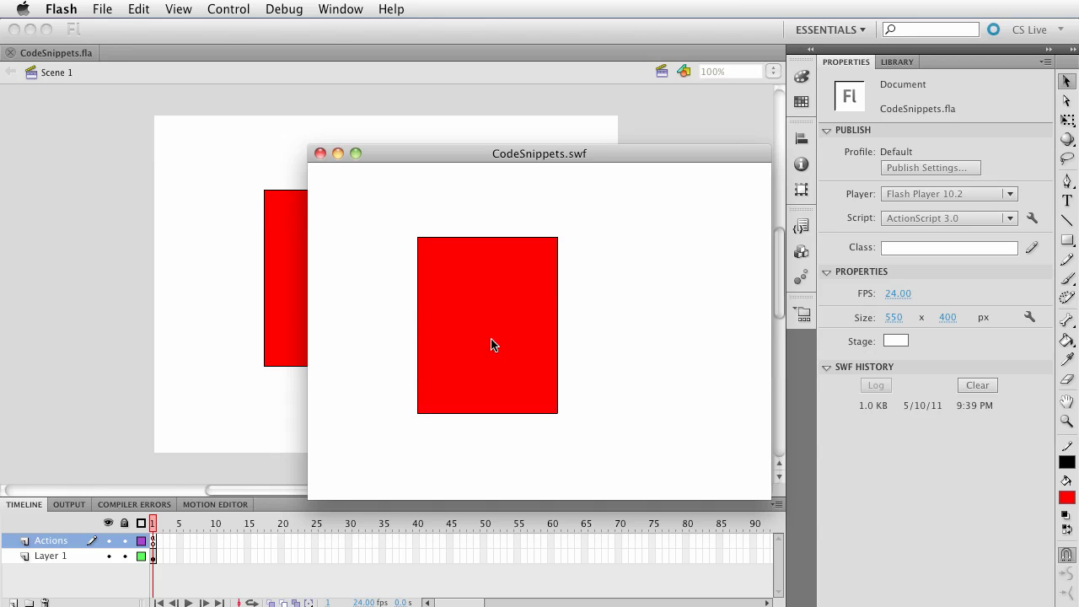
click(320, 154)
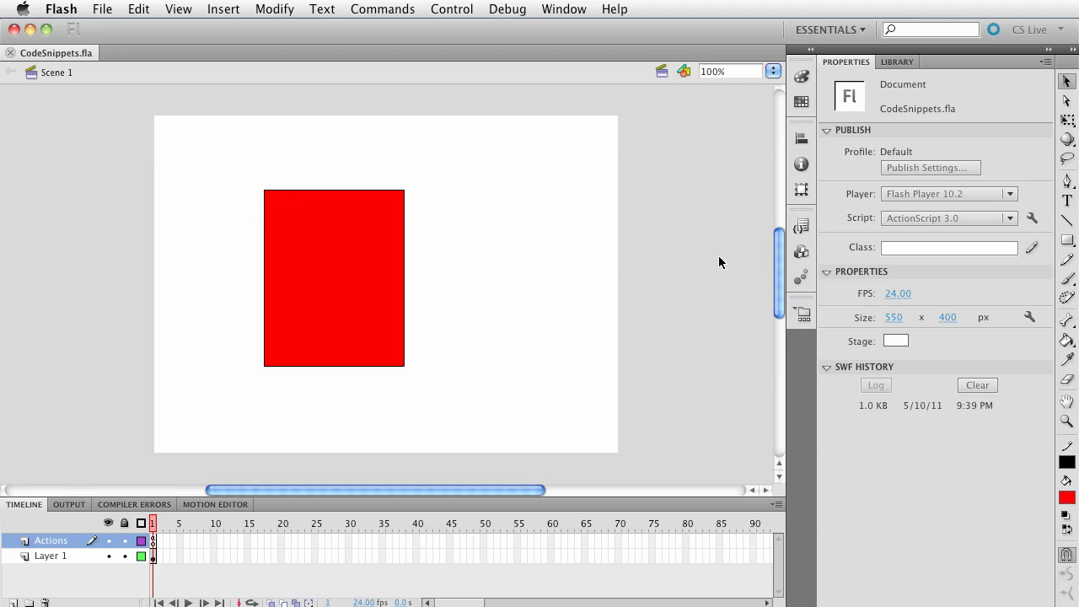
Insert the Rotate Continuously snippet targeting square into the Actions layer.
click(803, 224)
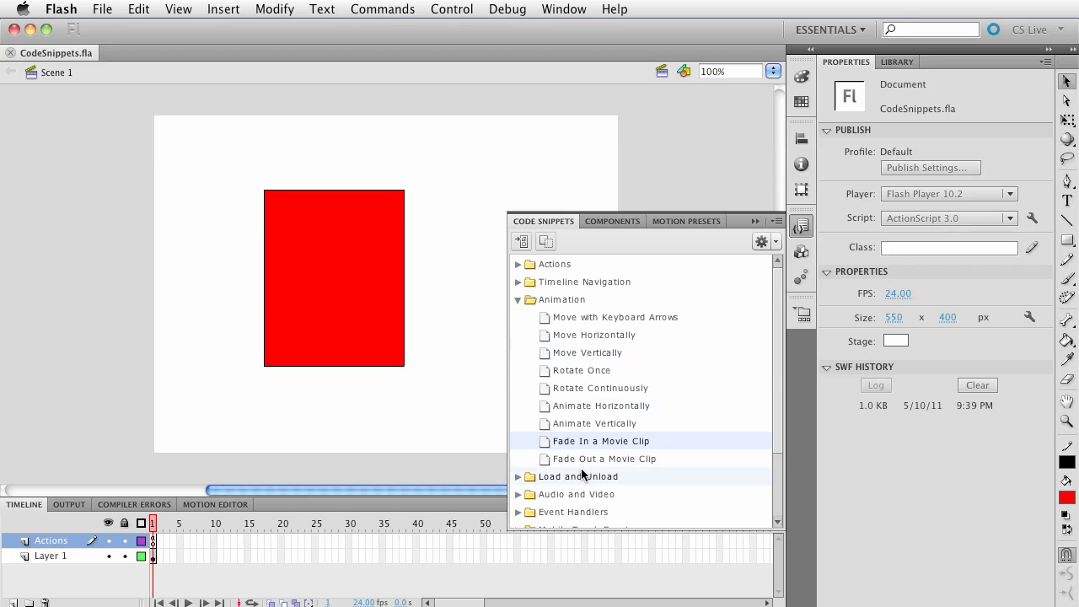
drag(781, 410, 773, 443)
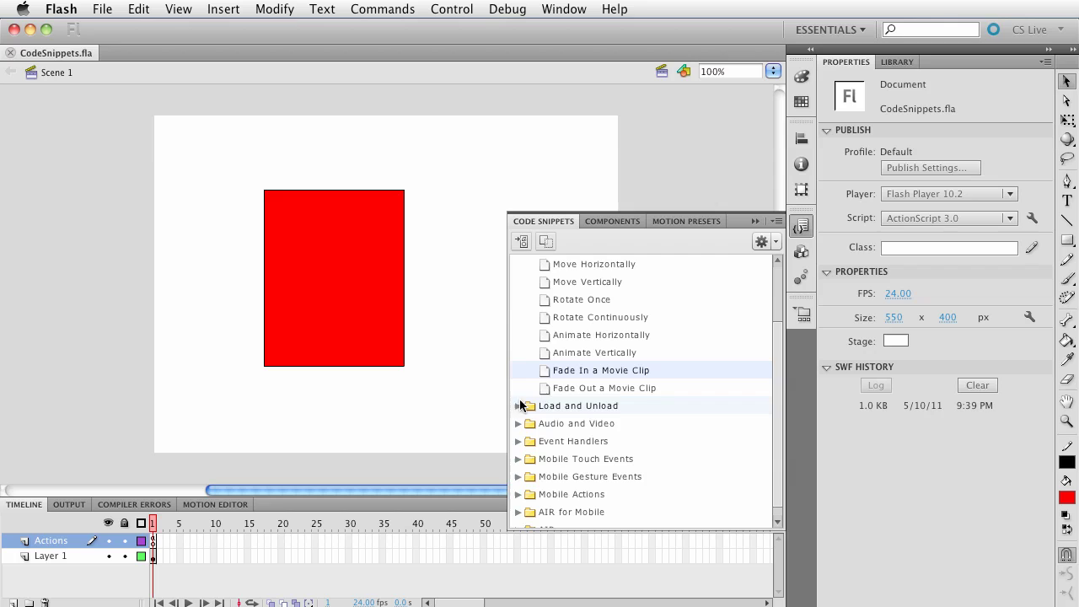
click(587, 316)
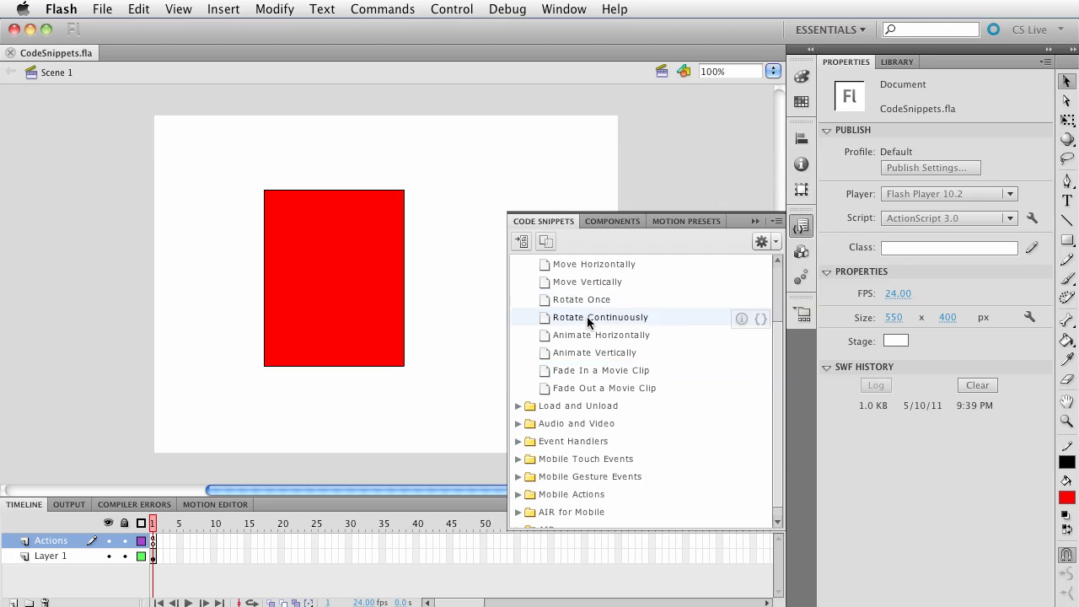
click(761, 320)
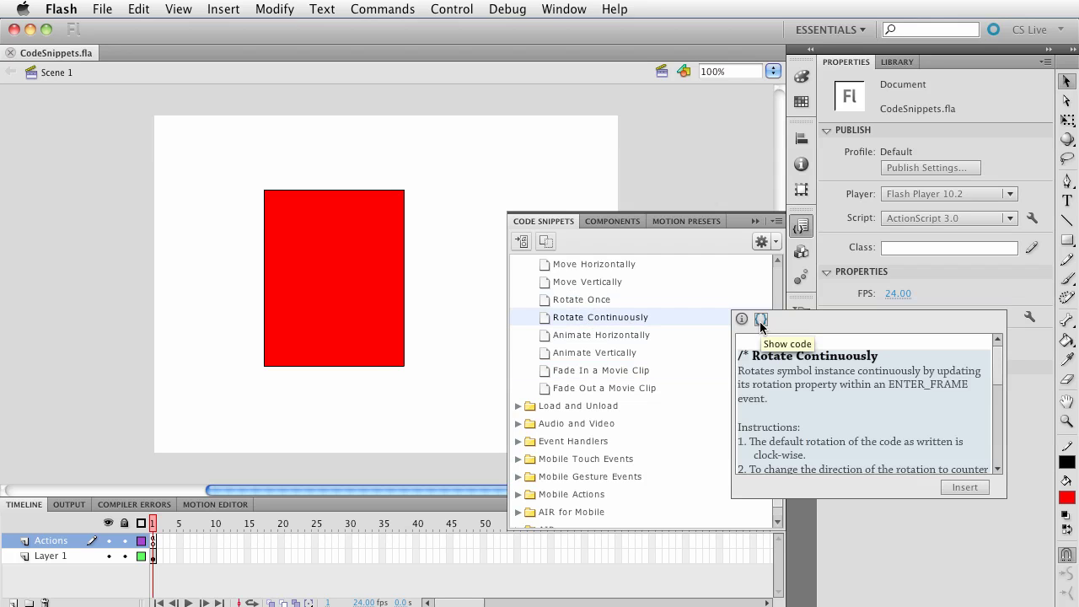
drag(999, 377, 997, 459)
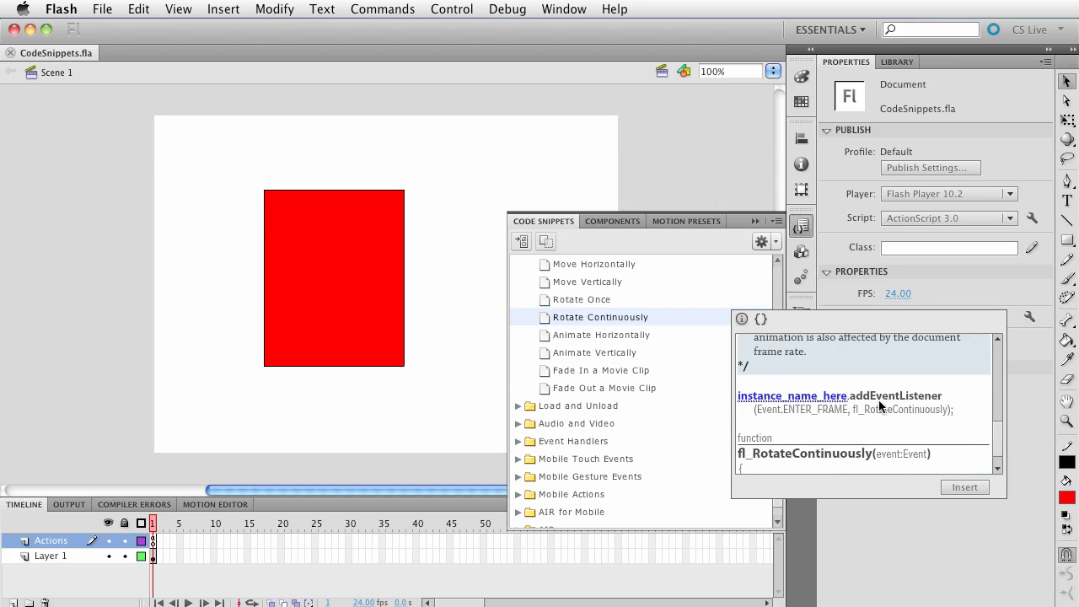
drag(806, 395, 313, 261)
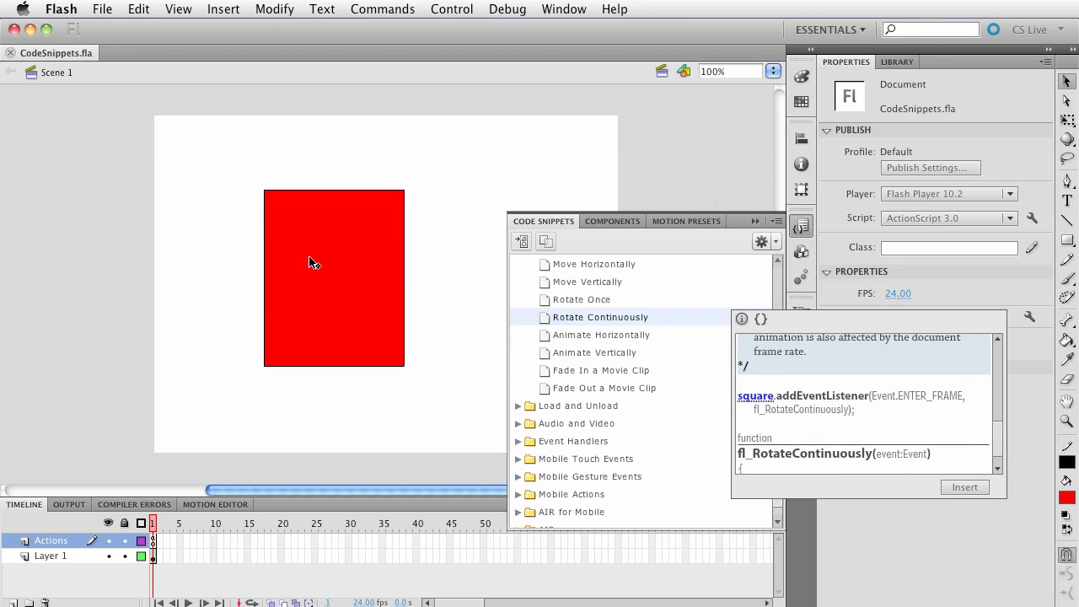
click(978, 489)
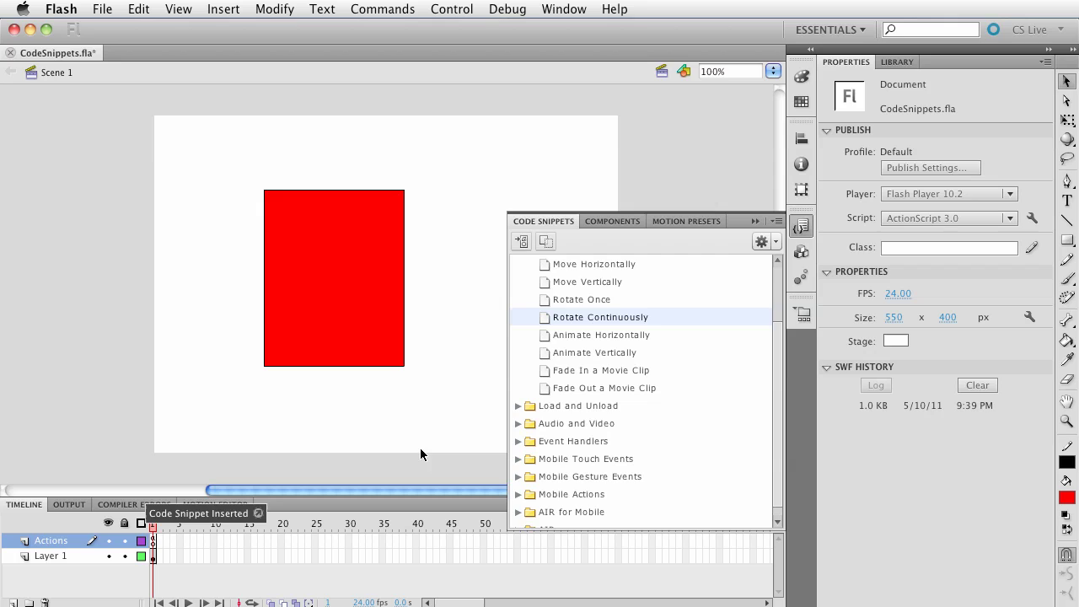
click(123, 439)
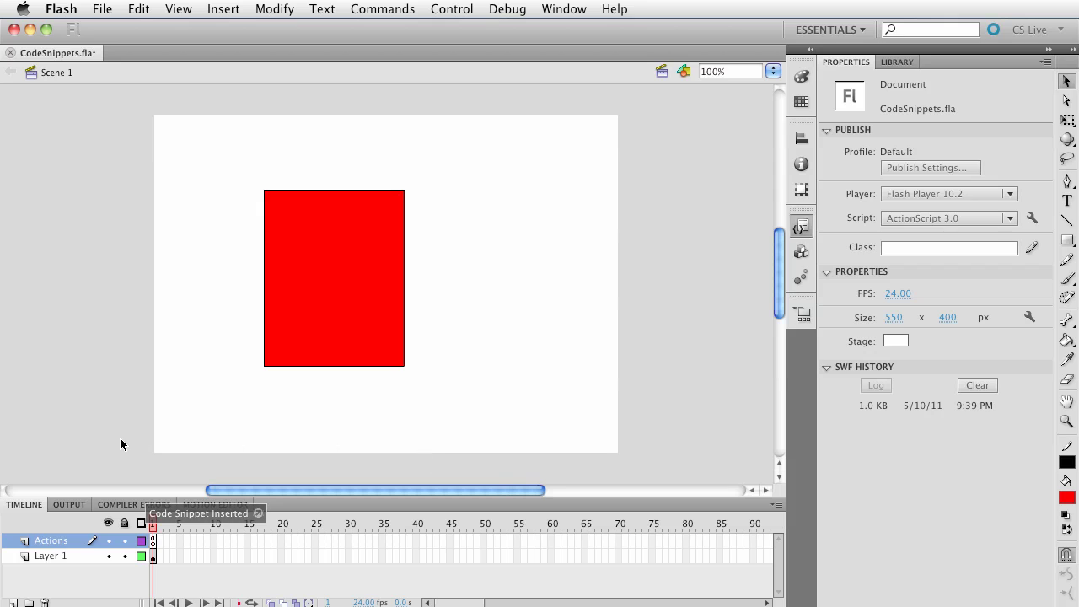
click(155, 539)
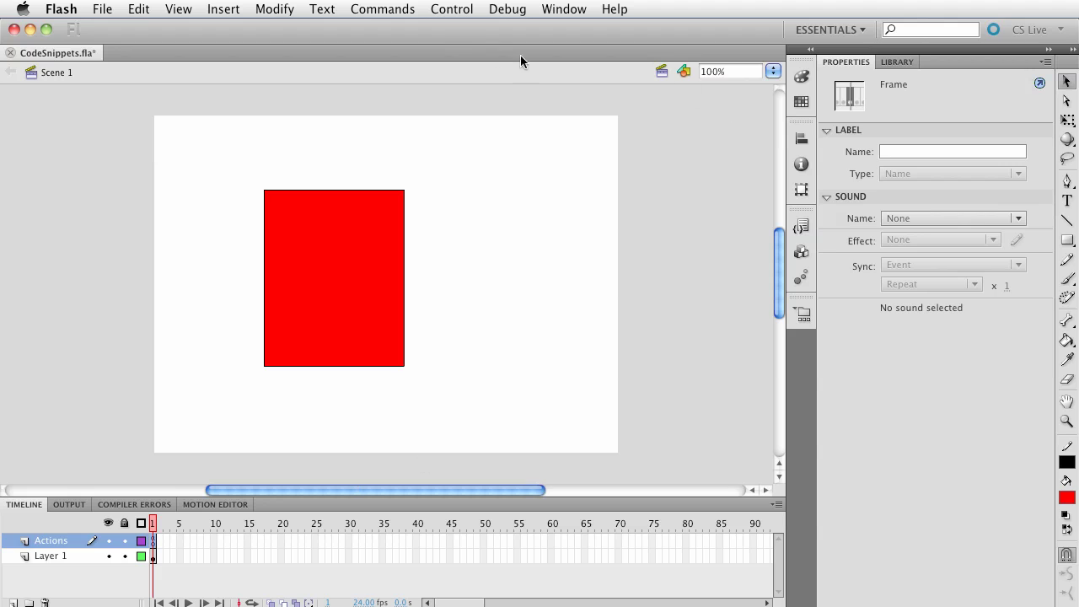
click(455, 9)
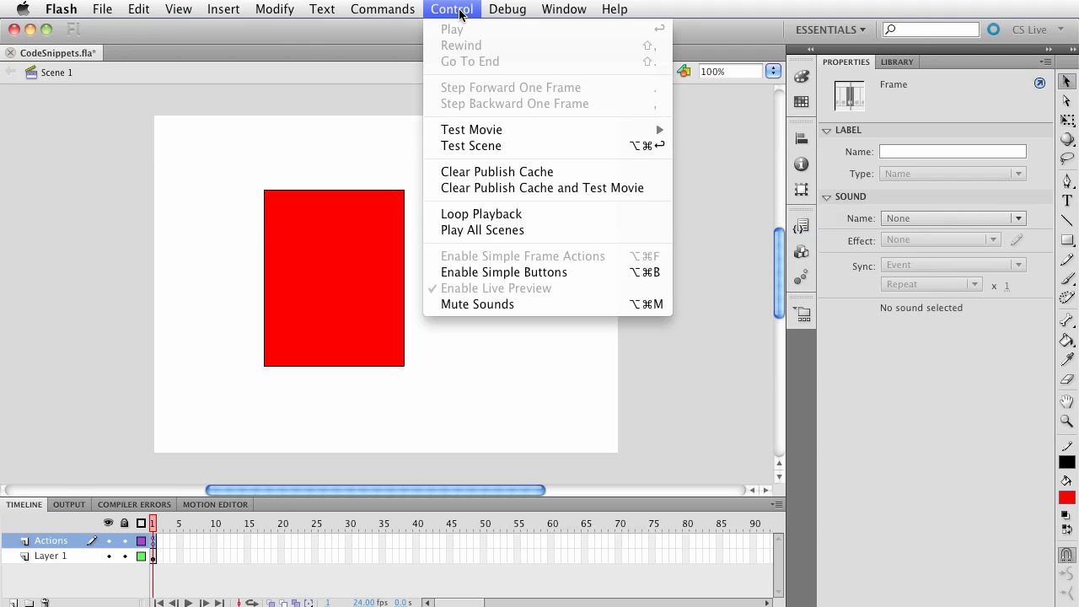
mouse_move(605, 130)
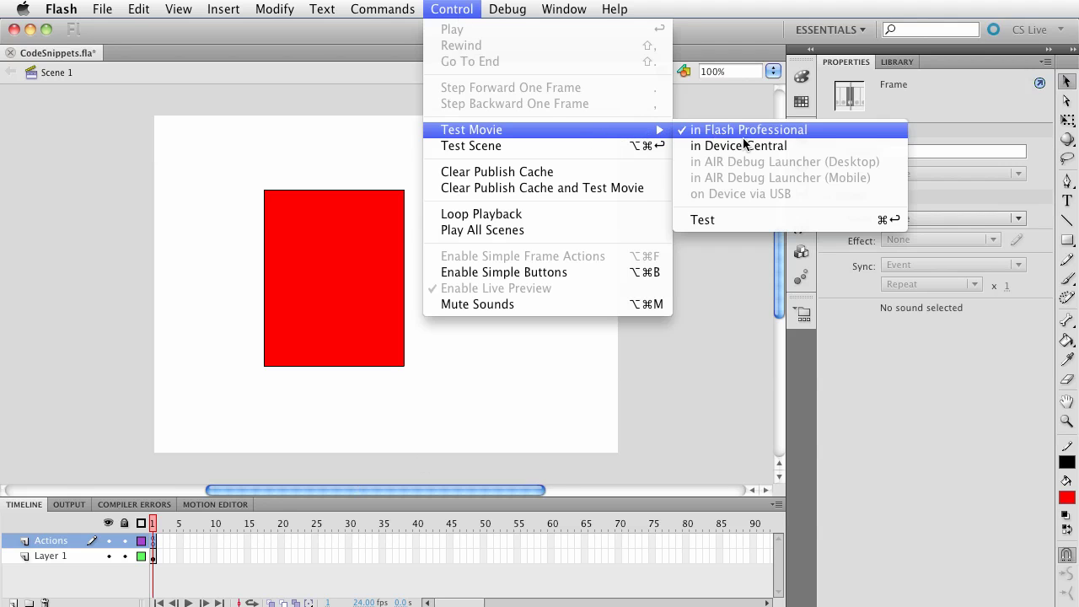
click(753, 221)
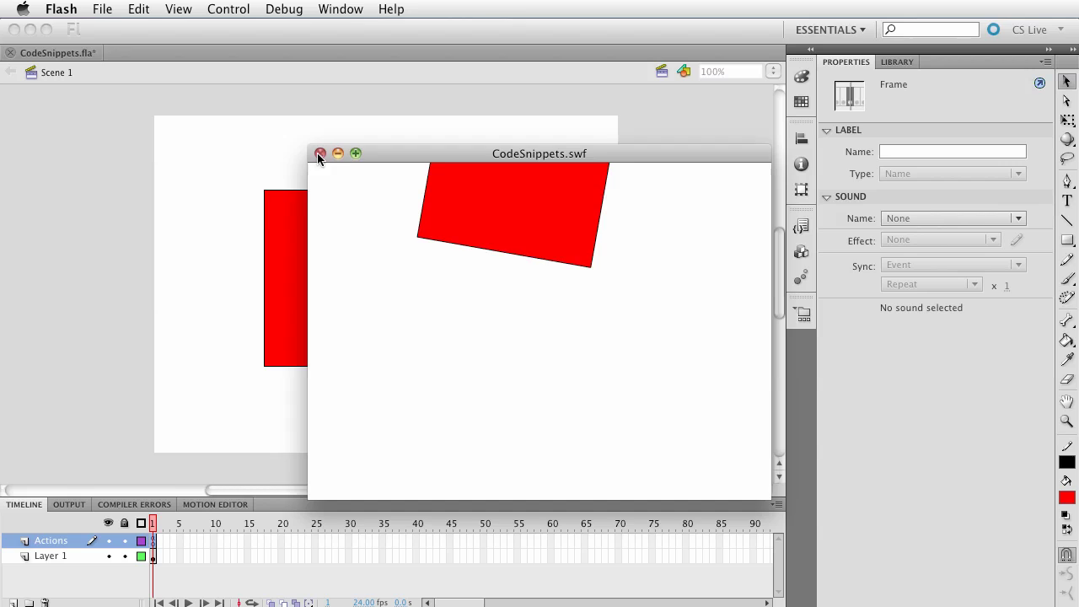
key(super+w)
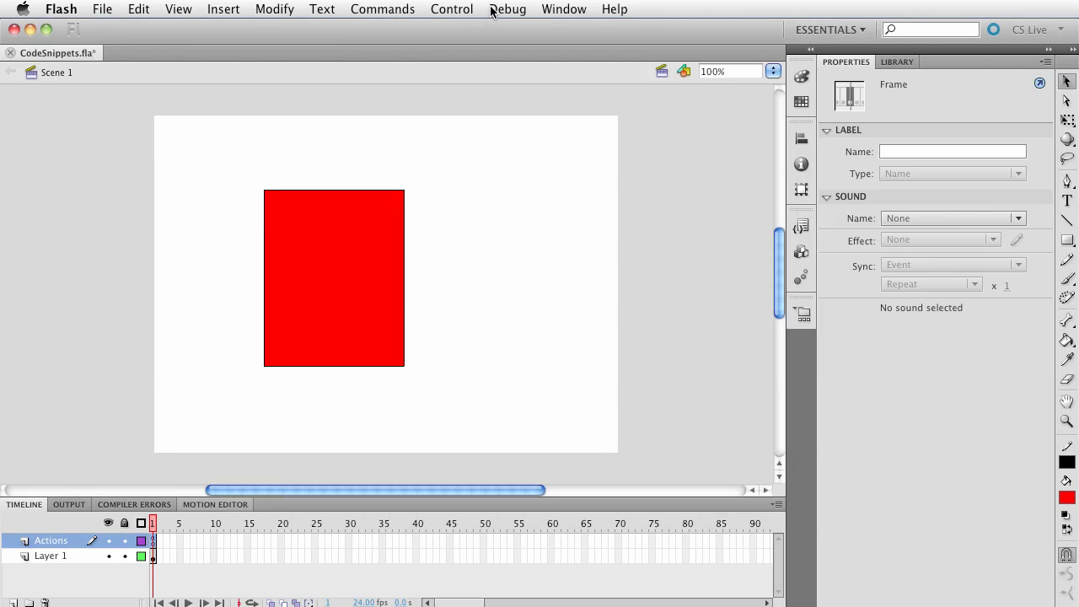
click(563, 9)
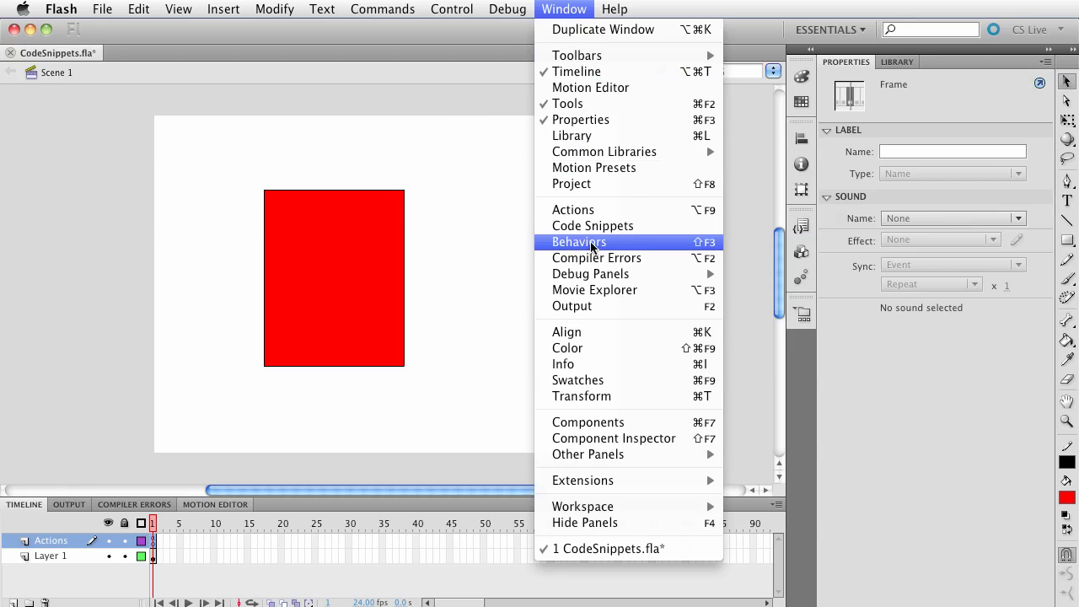
click(634, 212)
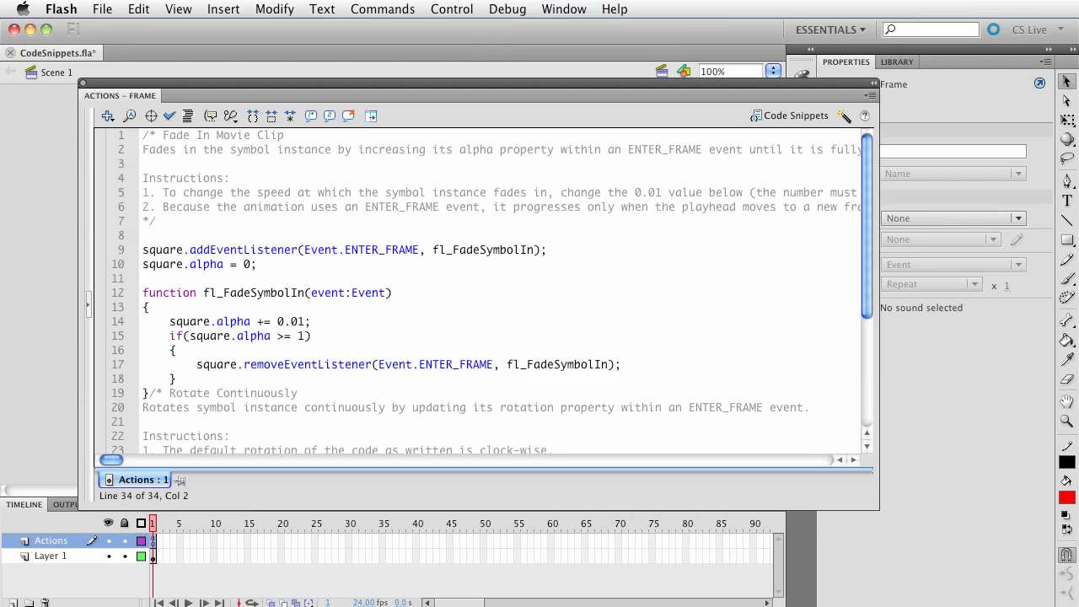
scroll(484, 292, down, 5)
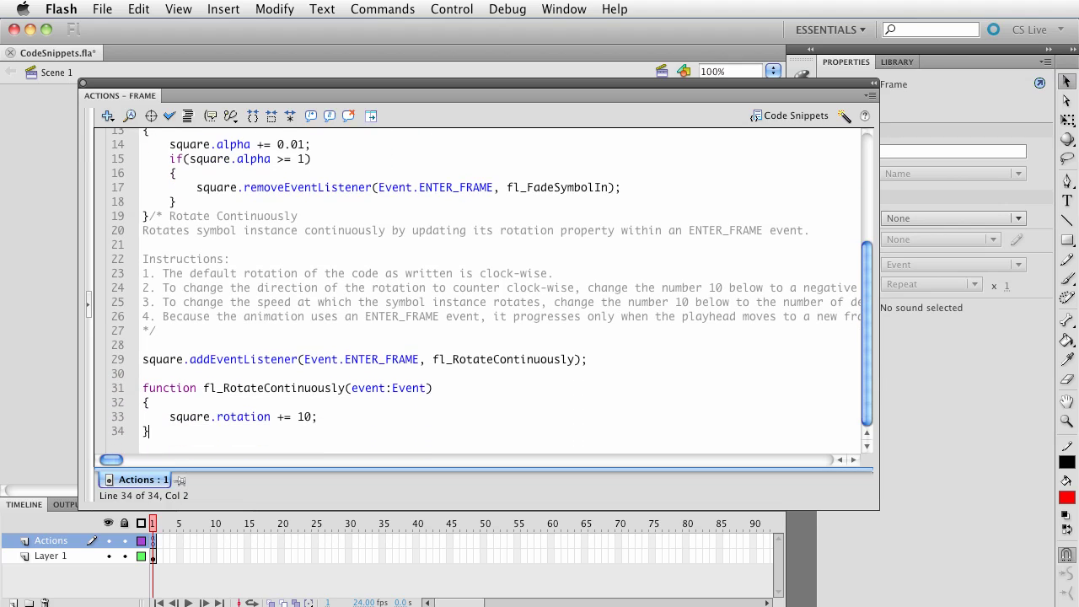
scroll(484, 290, up, 1)
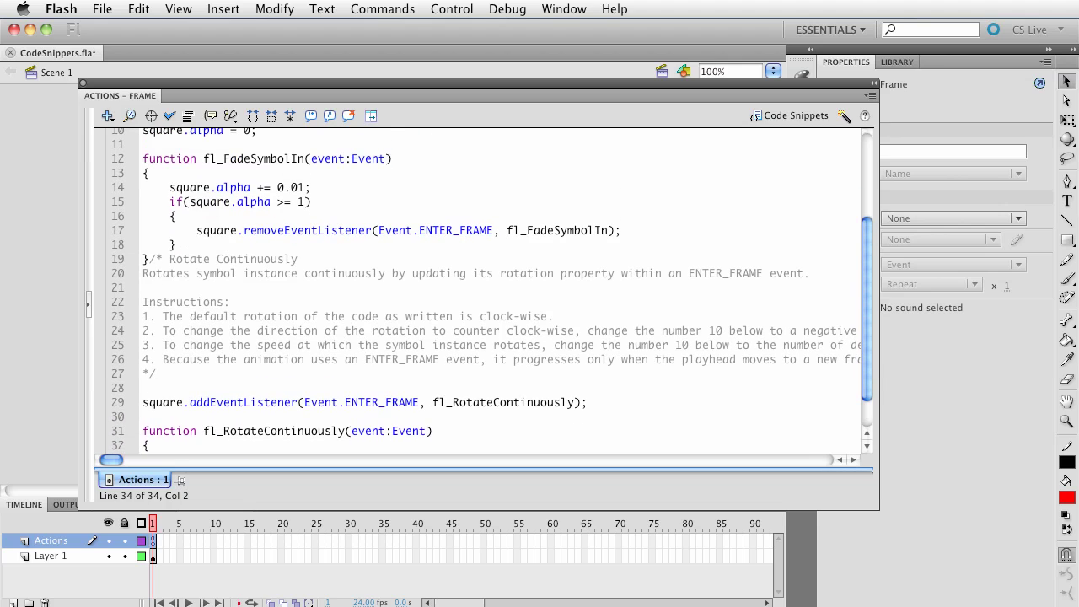
scroll(484, 290, up, 2)
scroll(484, 290, down, 2)
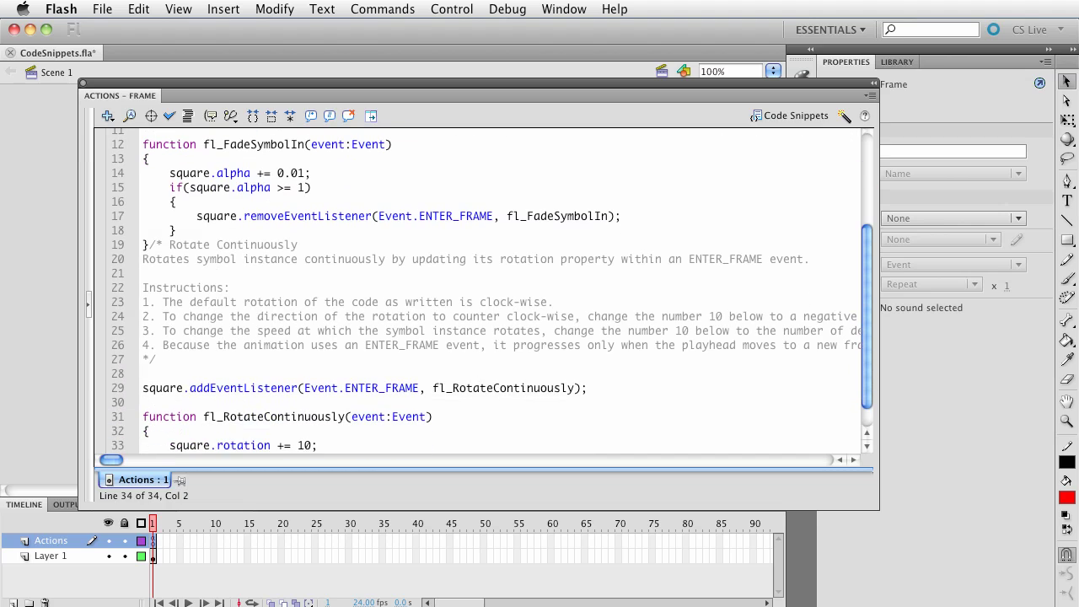
scroll(484, 290, up, 2)
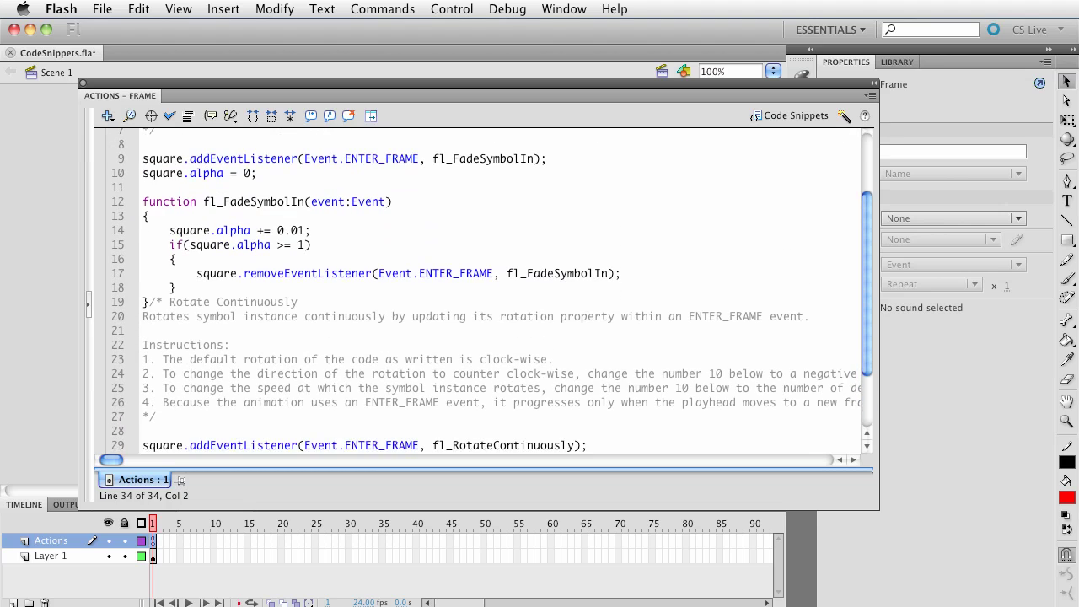
scroll(483, 290, down, 2)
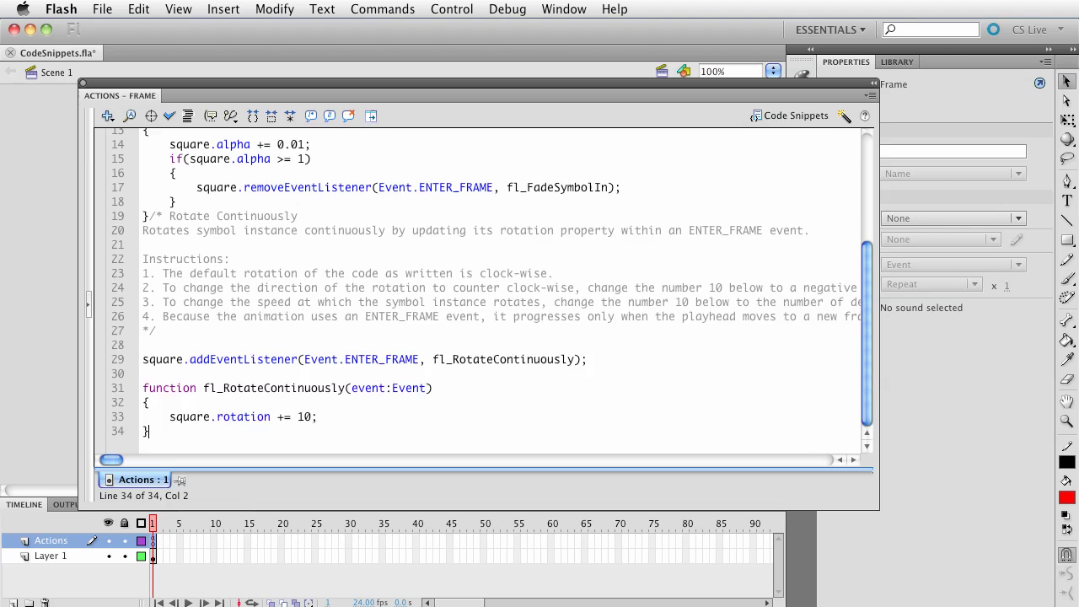
scroll(492, 289, up, 4)
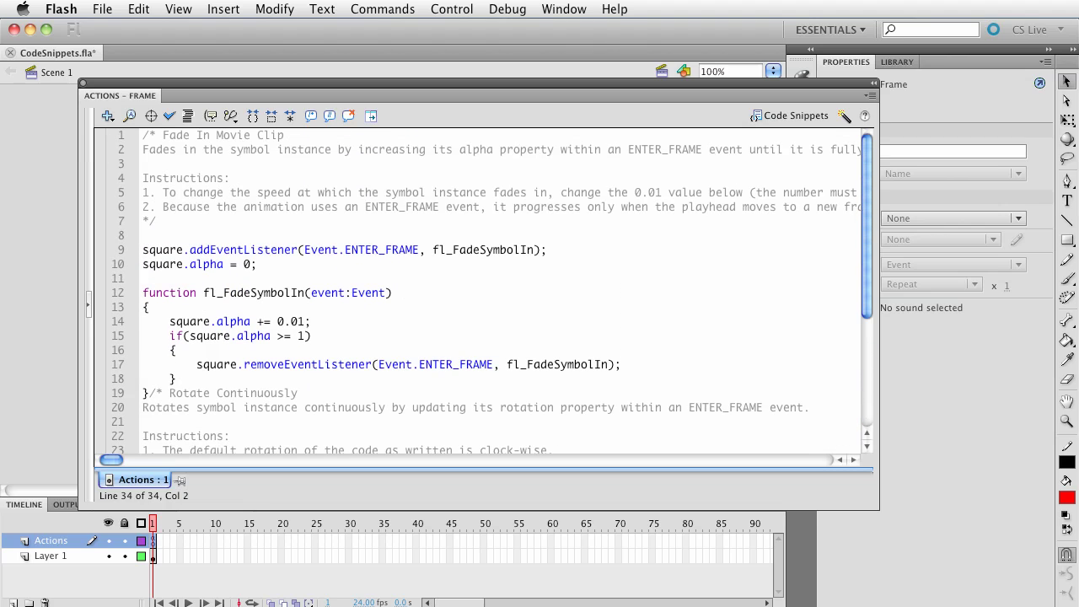
click(82, 83)
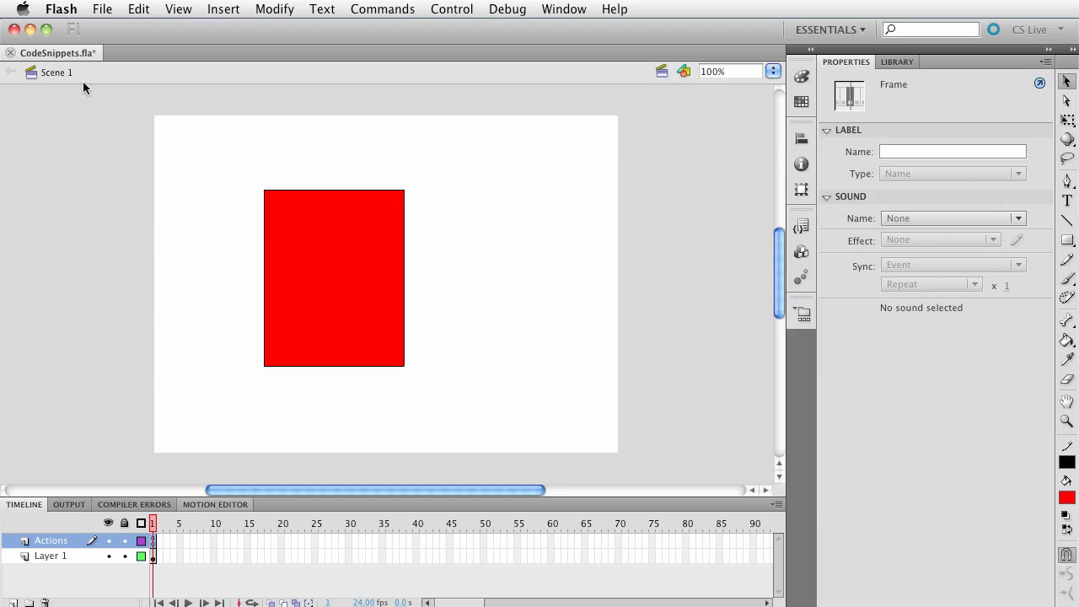